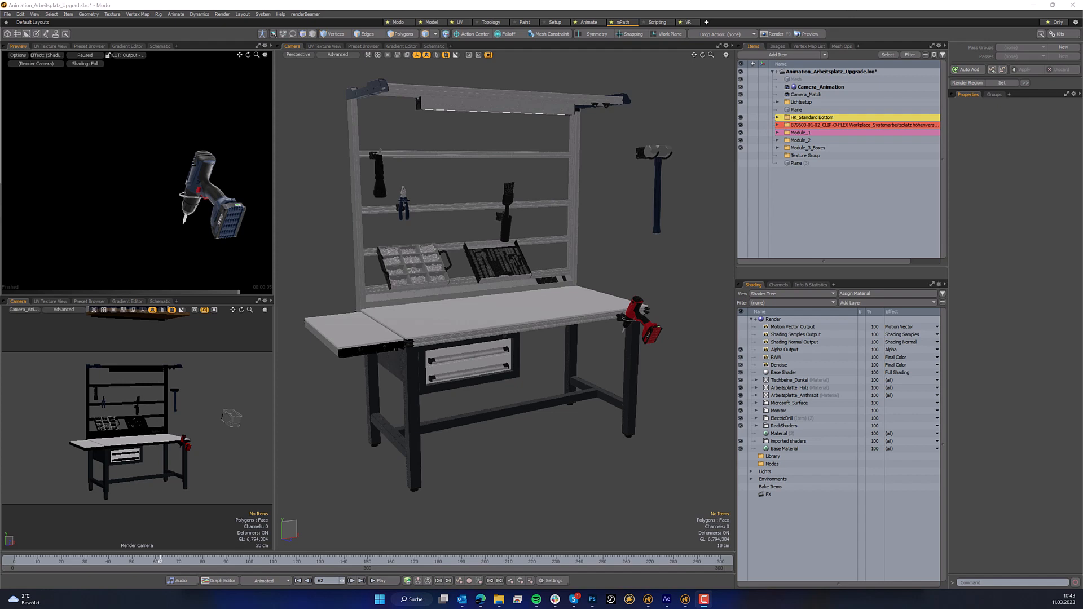
# Examine which shader groups are assigned to the red drill's housing and black grip, including the textures inside GehaeuseFarbe.
pyautogui.click(632, 318)
pyautogui.press('4')
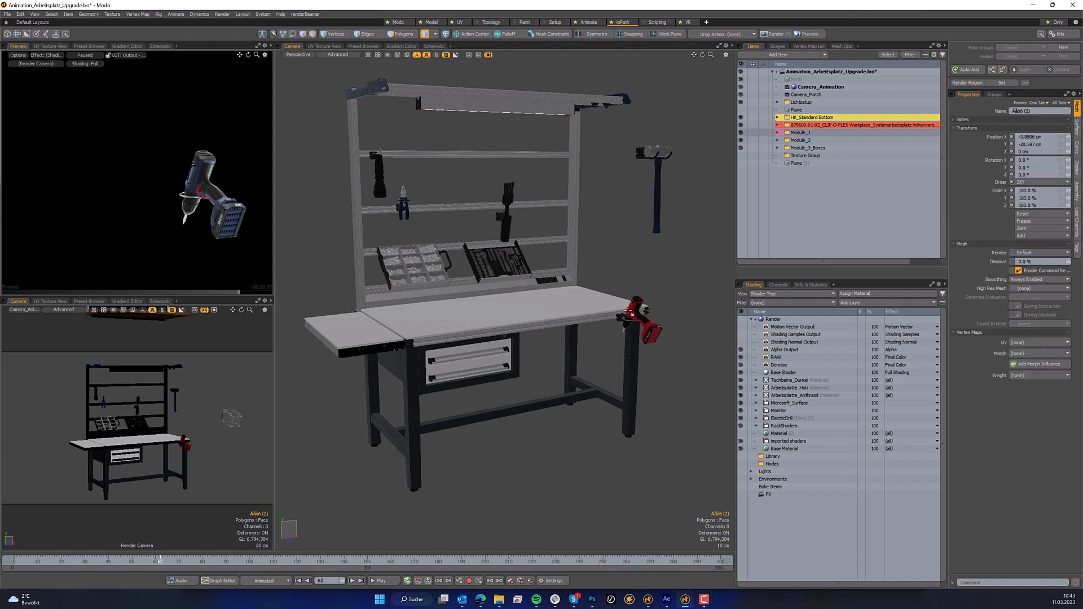
pyautogui.click(630, 314)
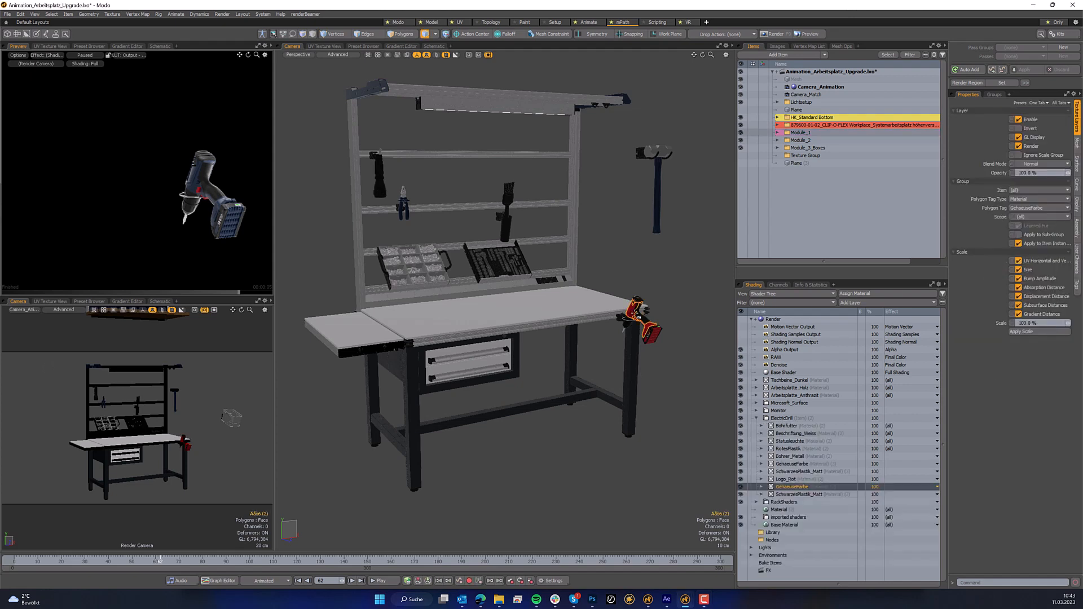
pyautogui.click(761, 487)
pyautogui.click(784, 494)
pyautogui.click(790, 509)
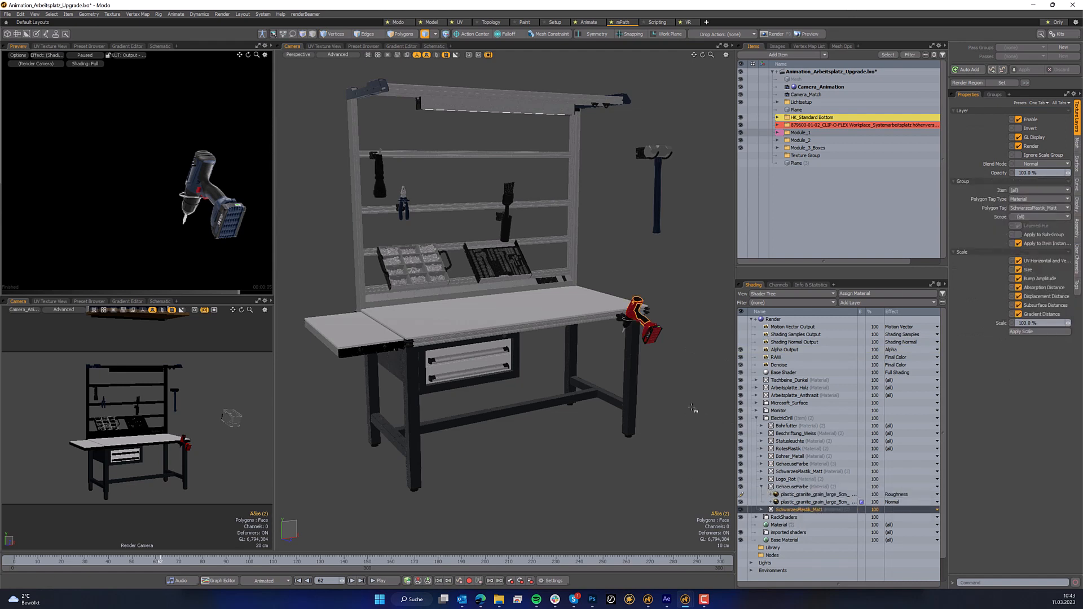
pyautogui.keyDown('alt'); pyautogui.keyDown('shift'); pyautogui.moveTo(654, 305); pyautogui.dragTo(605, 335); pyautogui.keyUp('shift'); pyautogui.keyUp('alt')
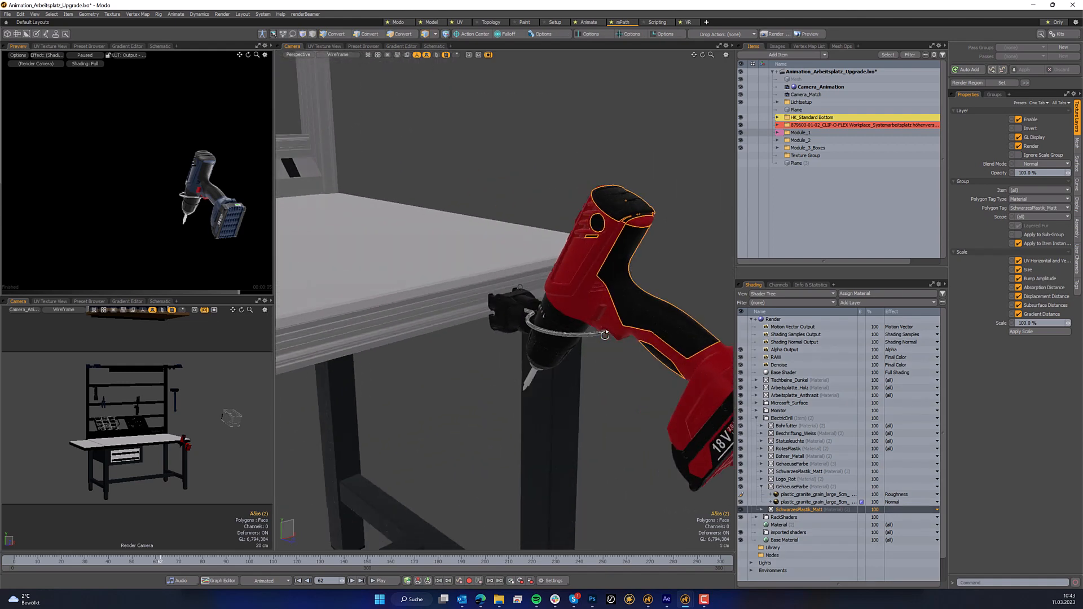
pyautogui.click(569, 295)
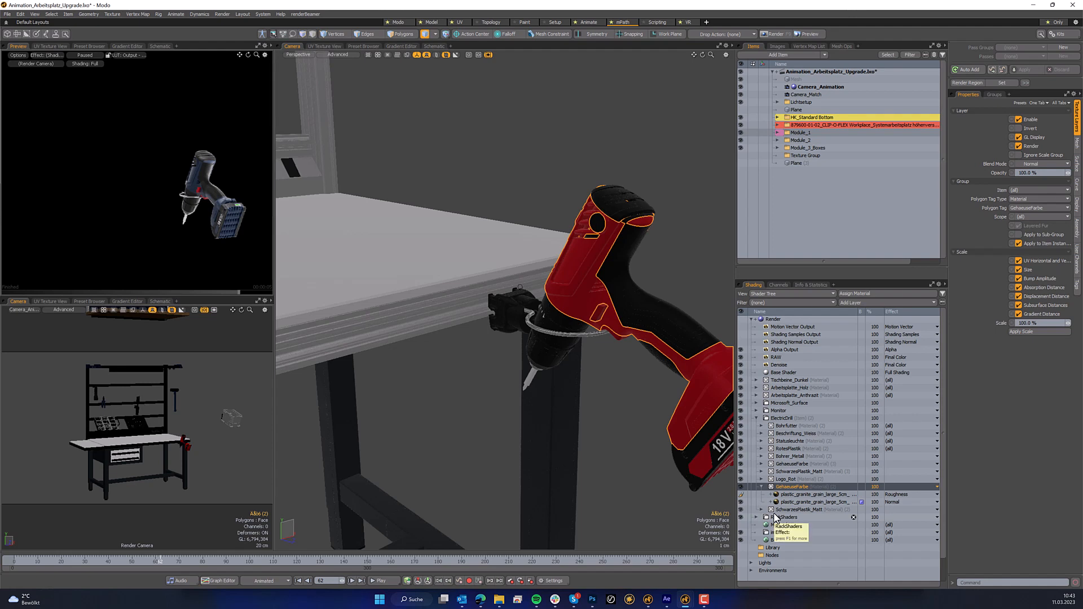
# Duplicate the Coquelicot material inside the Logo_Rot group and set the active copy's diffuse color to hex 1F3855.
pyautogui.click(761, 479)
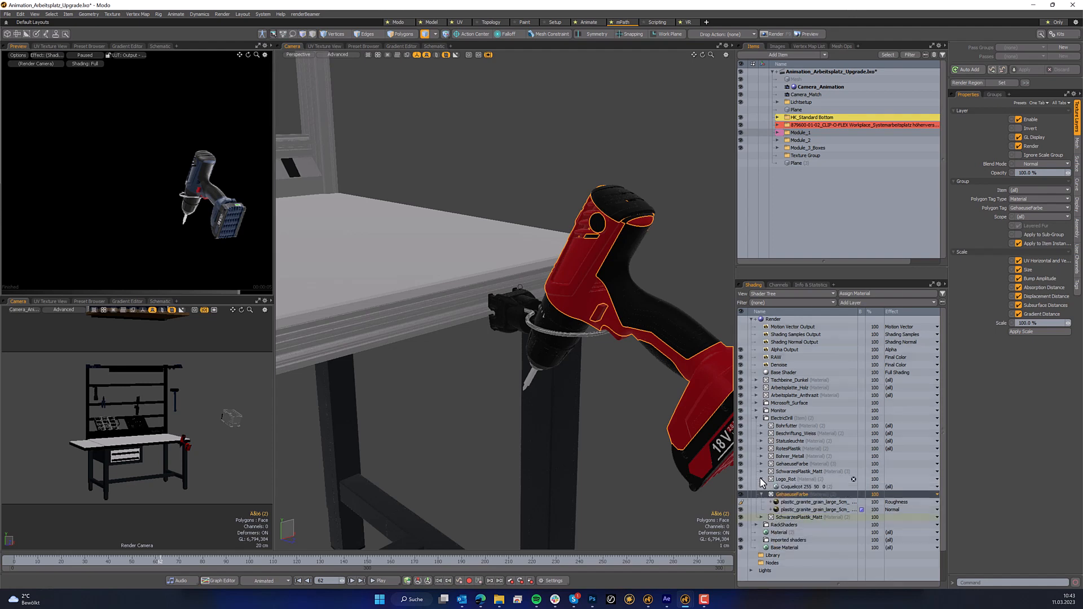
pyautogui.click(792, 488)
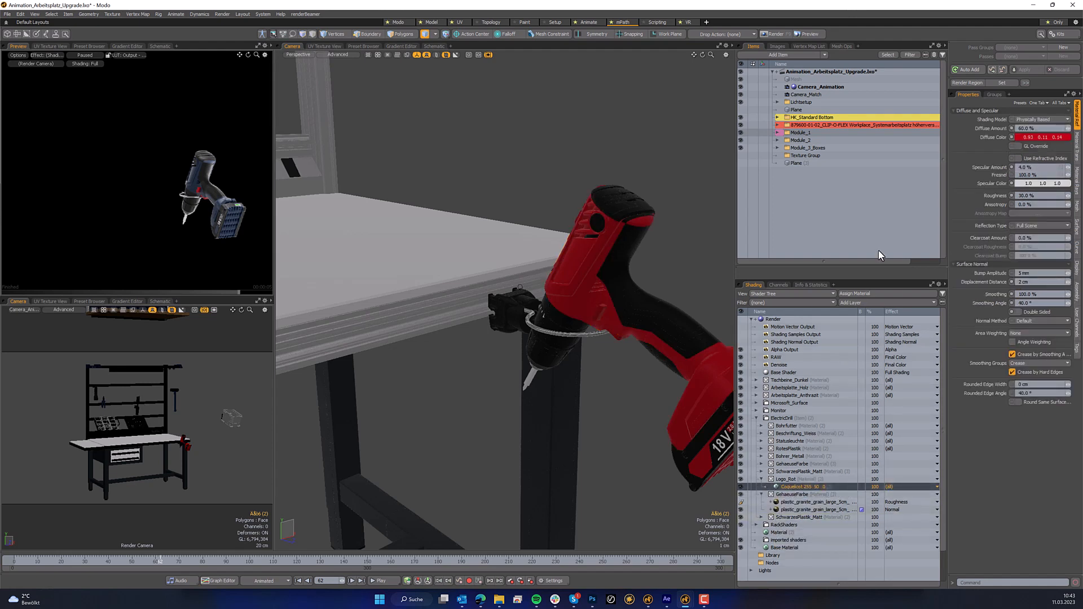
pyautogui.hotkey('ctrl', 'z')
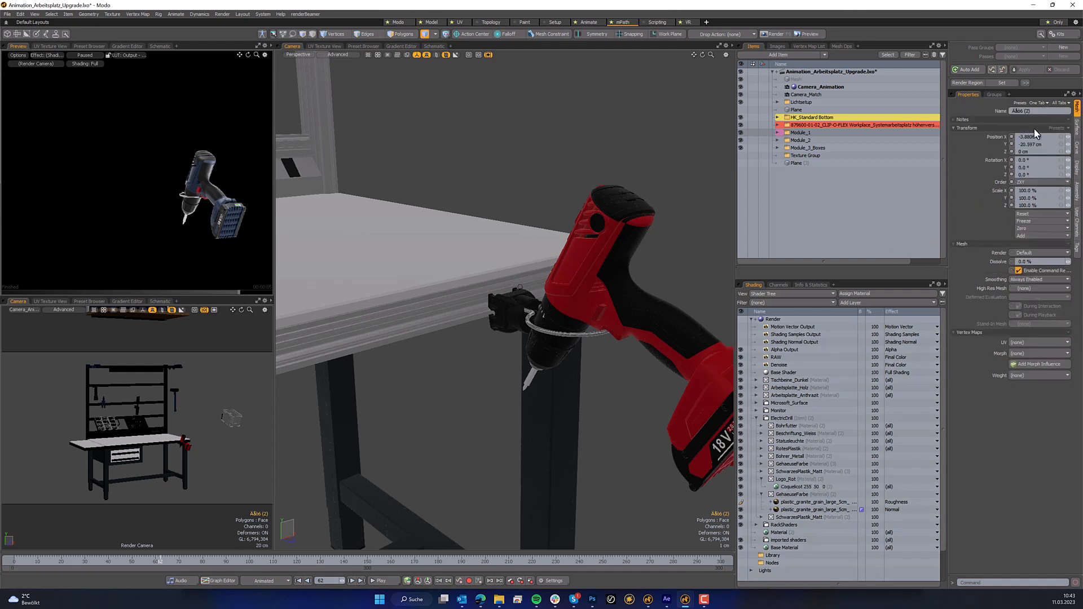
pyautogui.click(792, 486)
pyautogui.hotkey('ctrl', 'd')
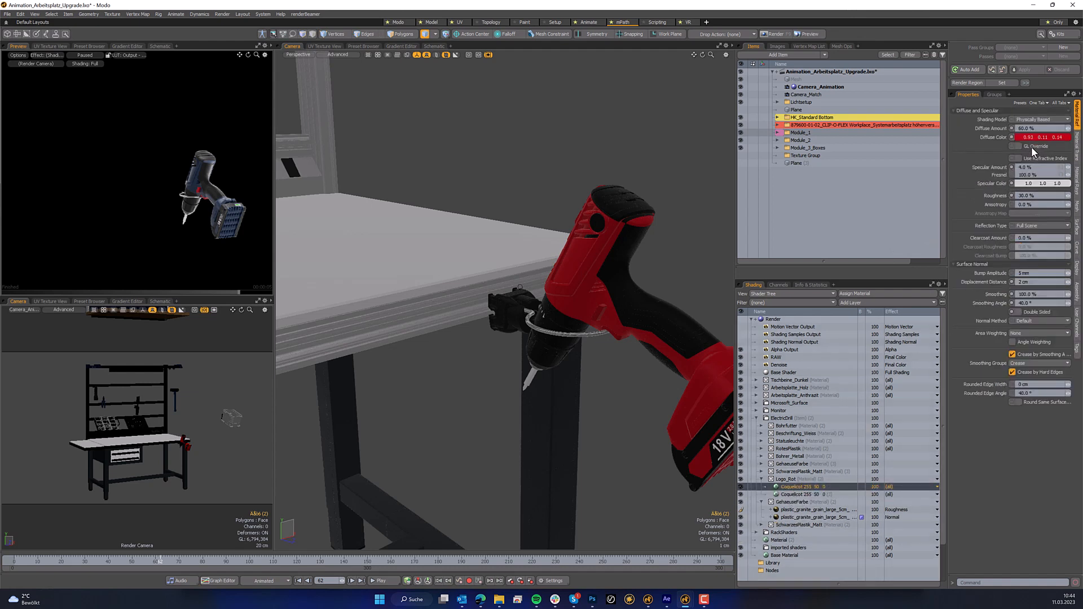
pyautogui.click(1035, 139)
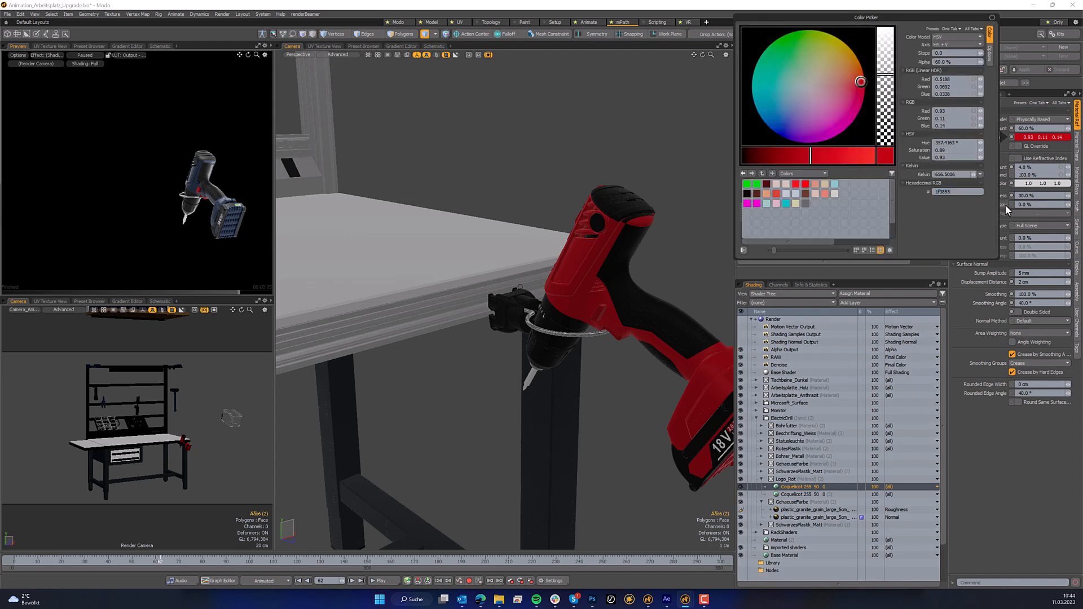
pyautogui.press('Return')
pyautogui.click(583, 463)
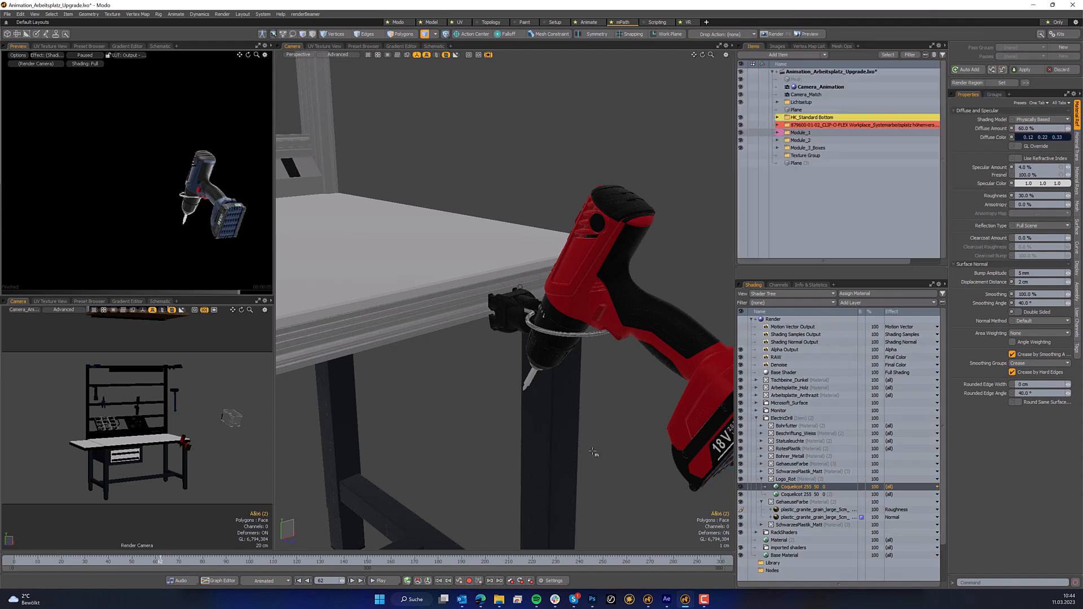
# Duplicate the Pastel Purple material inside the upper GehaeuseFarbe group and set the active copy's diffuse color to hex 1F3855.
pyautogui.keyDown('alt'); pyautogui.keyDown('shift'); pyautogui.moveTo(622, 443); pyautogui.dragTo(569, 354); pyautogui.keyUp('shift'); pyautogui.keyUp('alt')
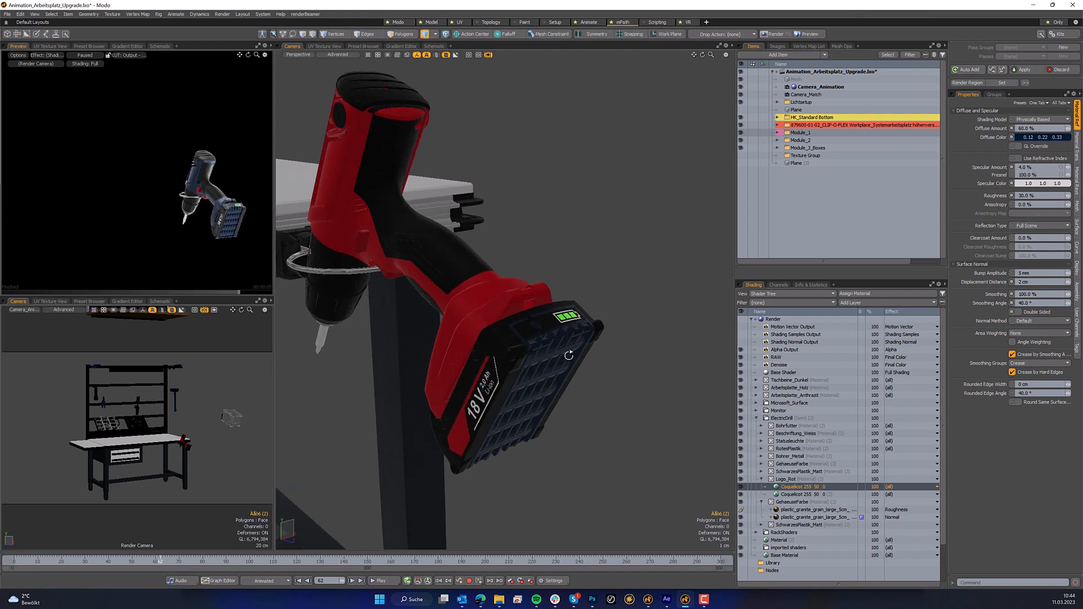
pyautogui.click(665, 381)
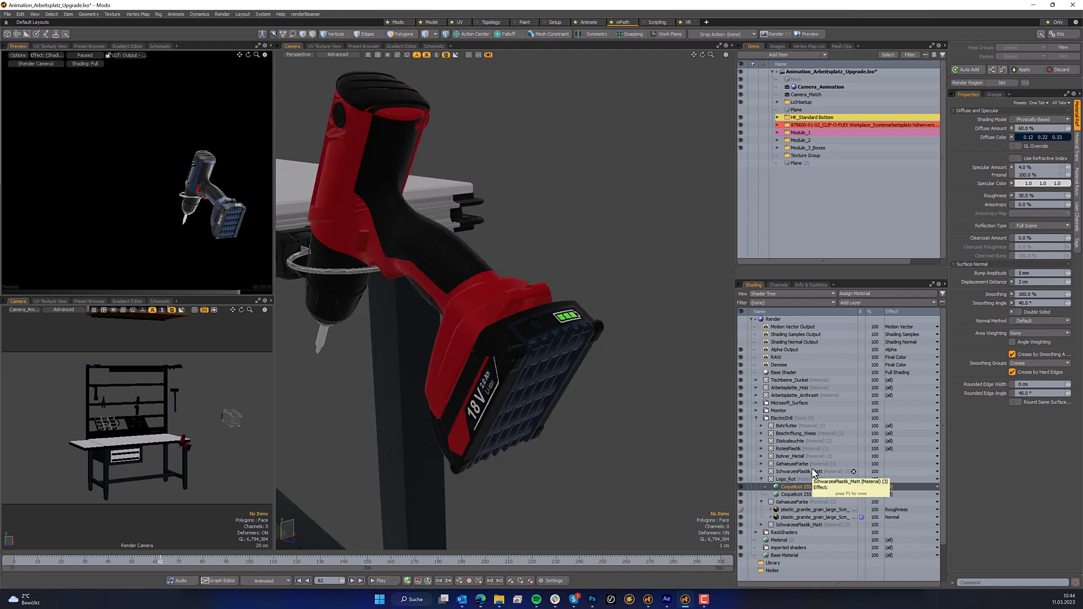
pyautogui.click(762, 464)
pyautogui.click(788, 486)
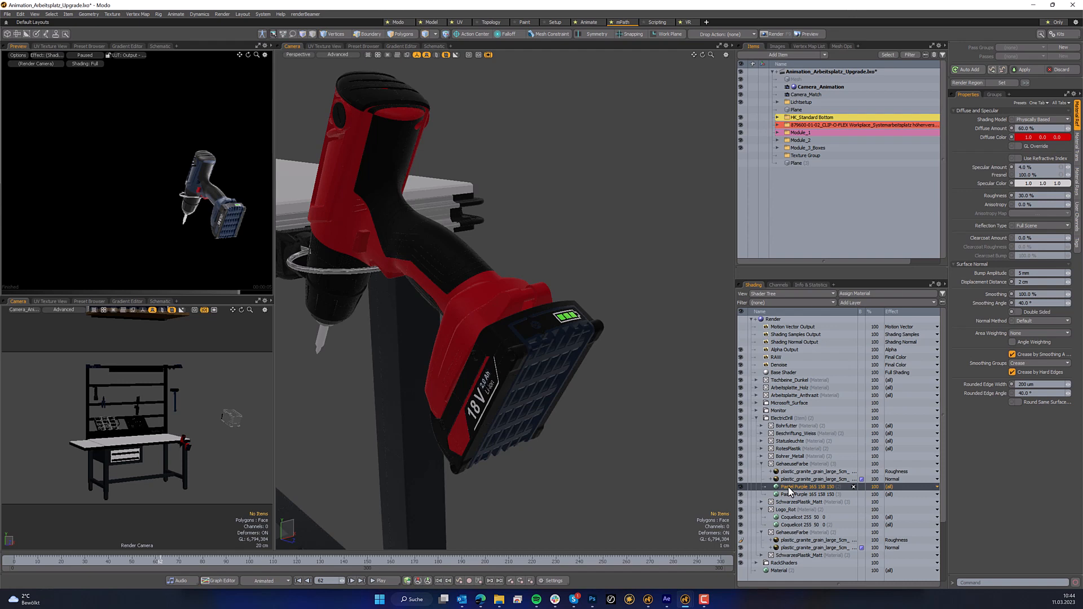
pyautogui.hotkey('ctrl', 'd')
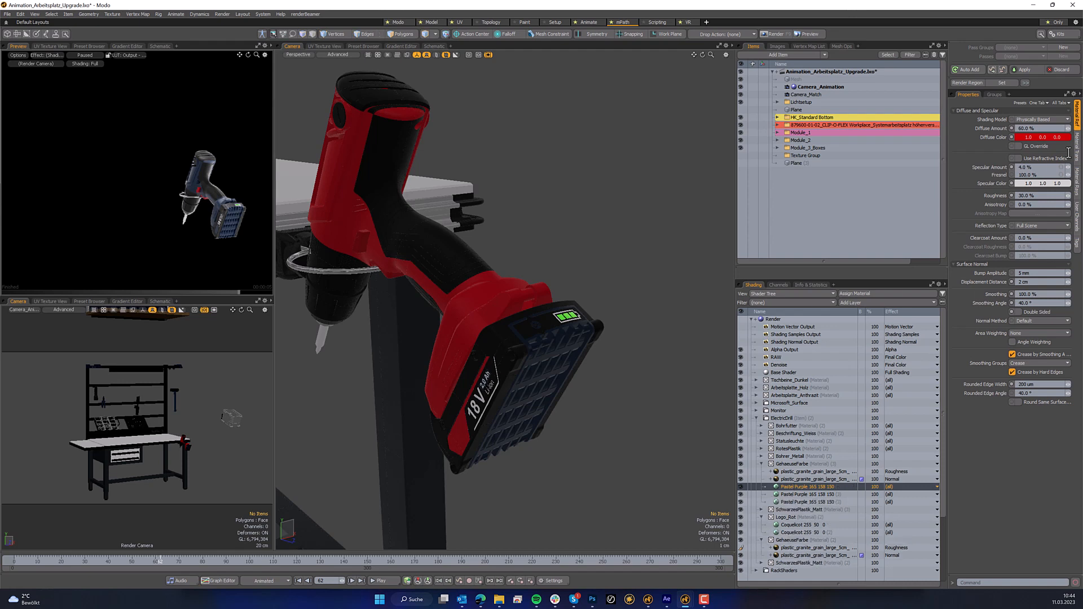
pyautogui.click(1033, 138)
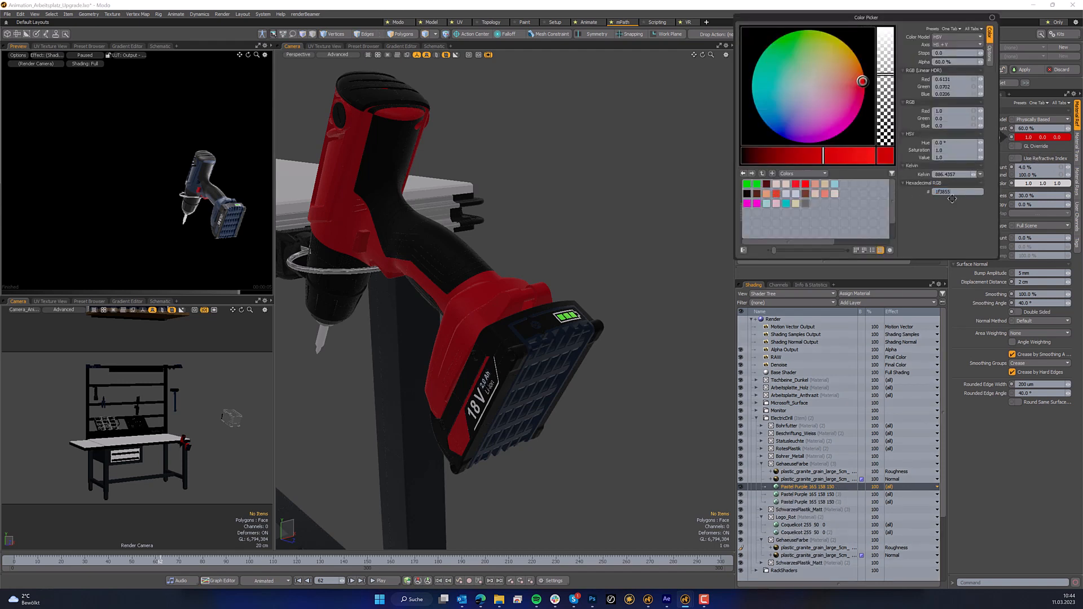
pyautogui.press('Return')
pyautogui.keyDown('alt'); pyautogui.moveTo(497, 220); pyautogui.dragTo(502, 228); pyautogui.keyUp('alt')
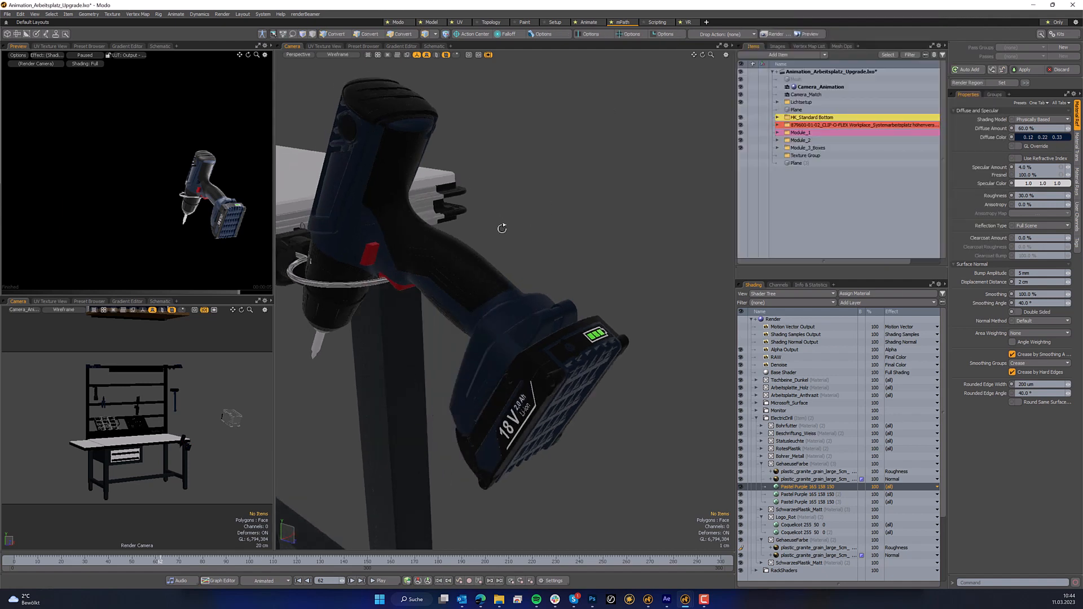
# Create a standard group named Bohrer_Group from the complete drill hierarchy under Module_1.
pyautogui.scroll(-5, 558, 249)
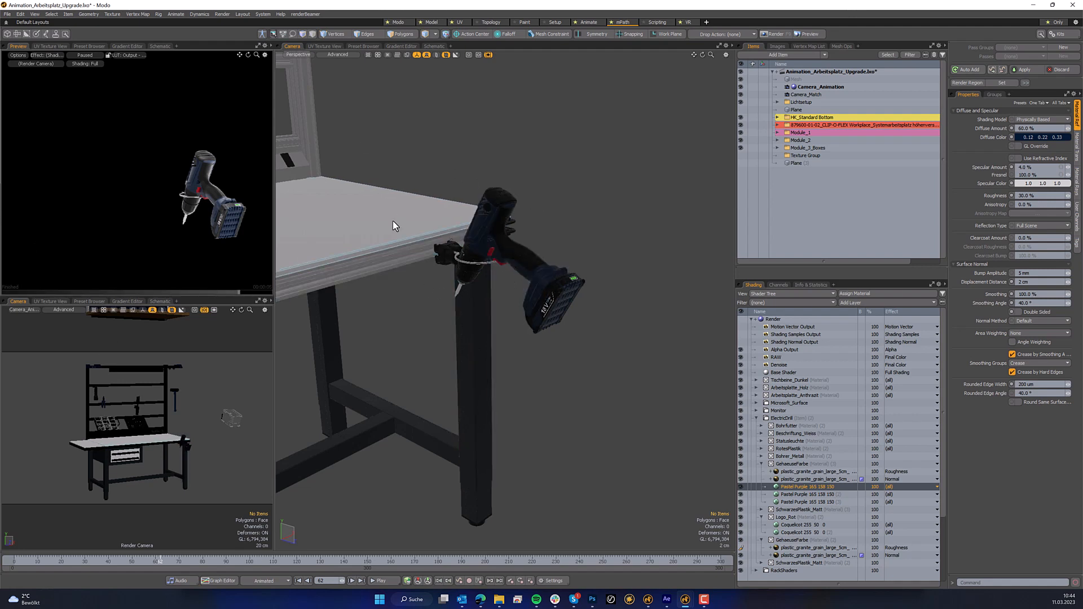
pyautogui.click(565, 301)
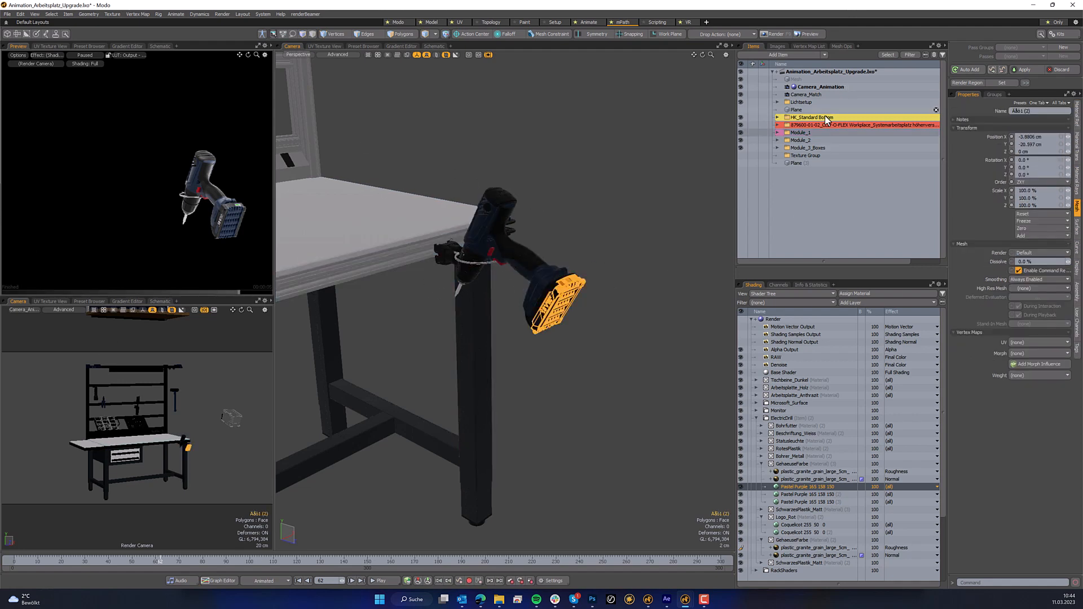
pyautogui.doubleClick(812, 179)
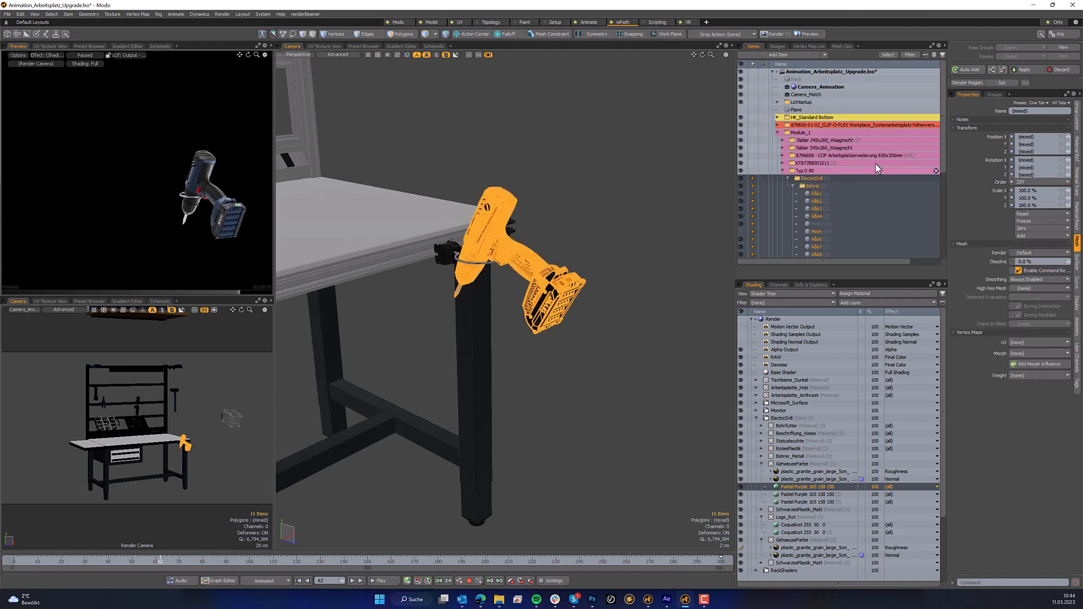
pyautogui.click(992, 95)
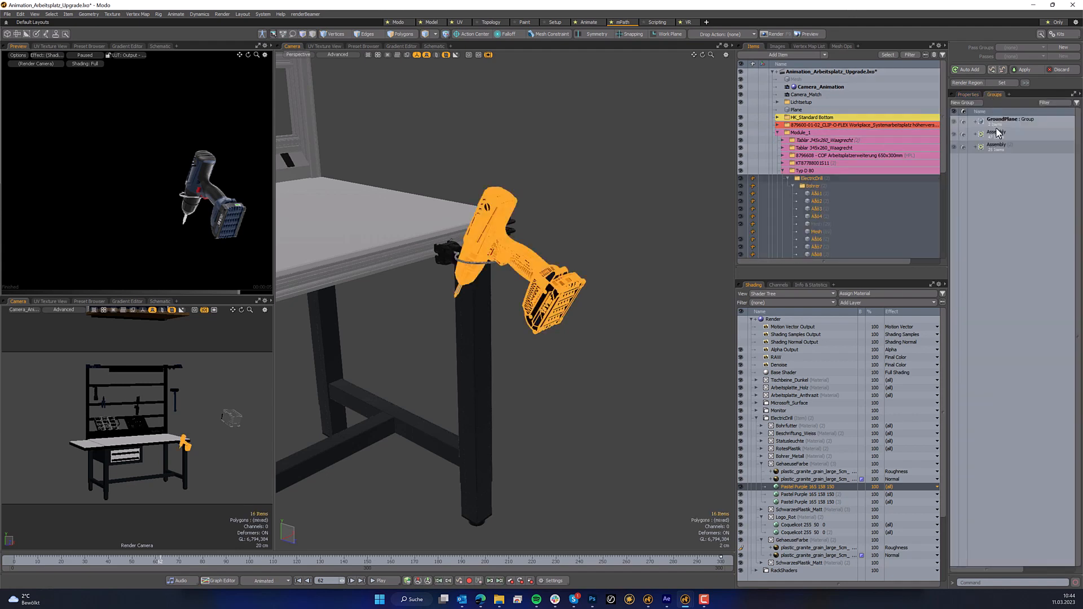
pyautogui.click(966, 103)
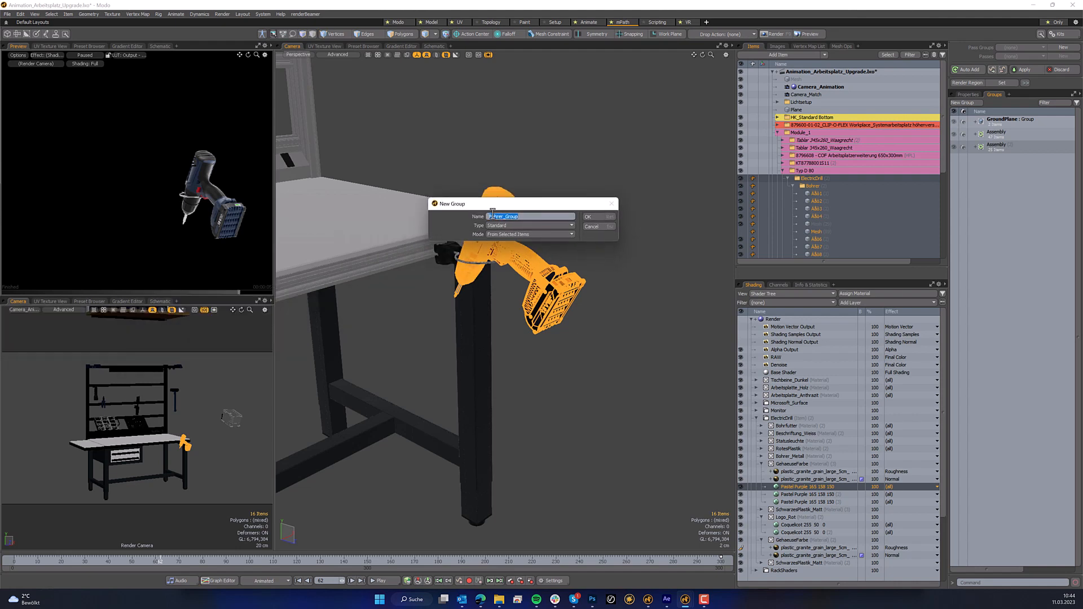
pyautogui.press('Return')
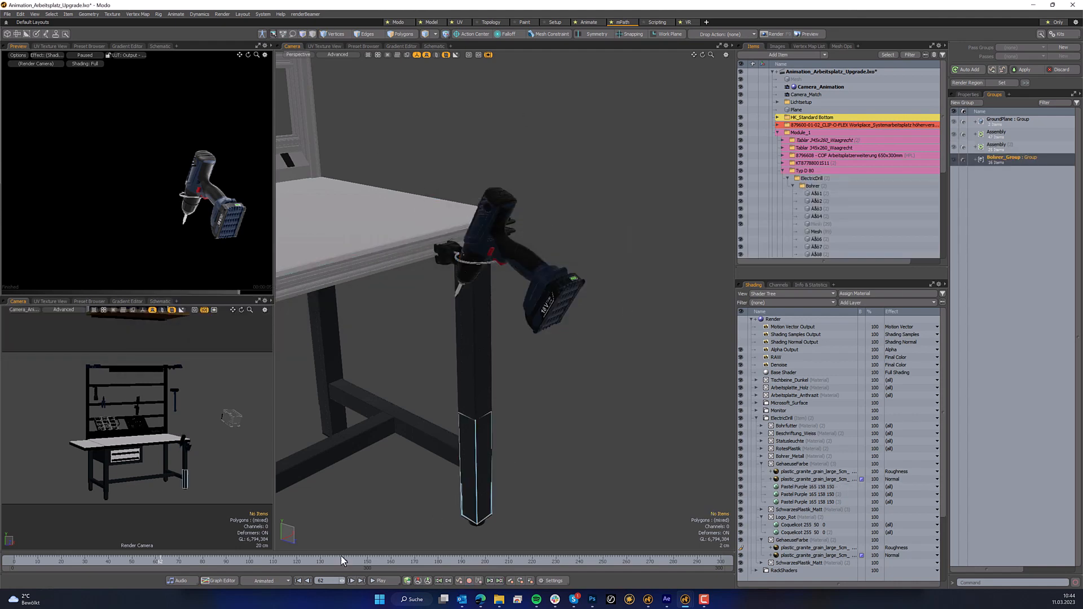
# Go to frame 284 and add the second drill's complete hierarchy to Bohrer_Group.
pyautogui.moveTo(115, 561); pyautogui.dragTo(679, 561)
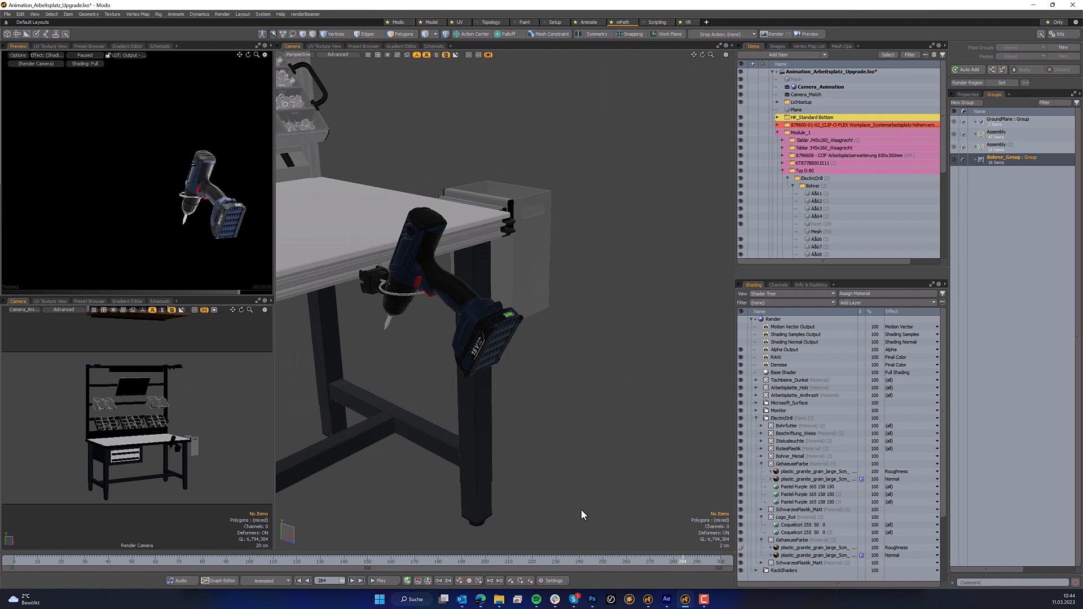
pyautogui.click(490, 344)
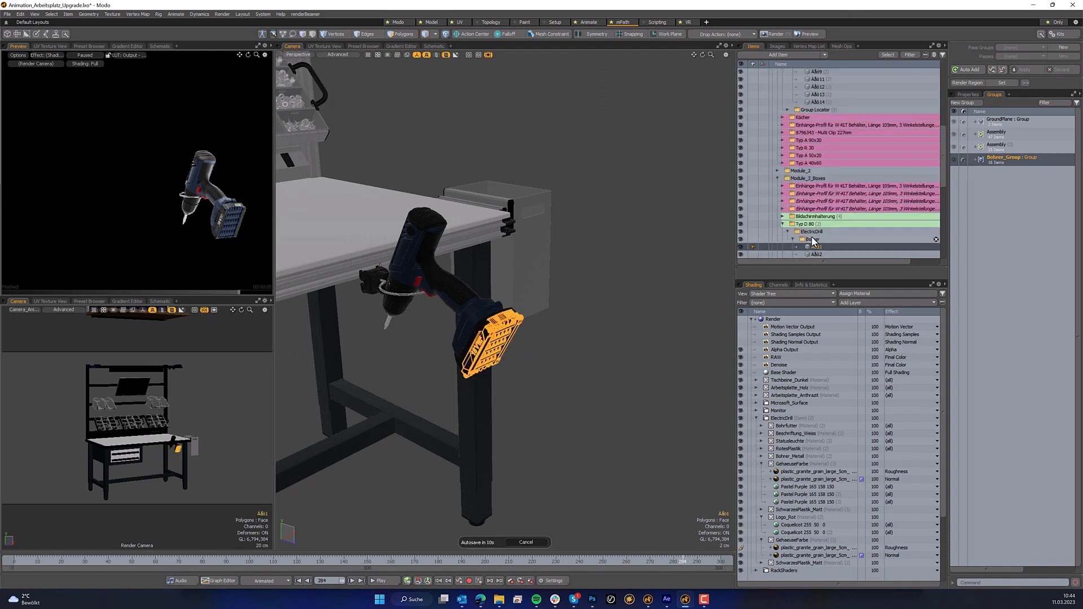
pyautogui.doubleClick(812, 231)
pyautogui.rightClick(994, 159)
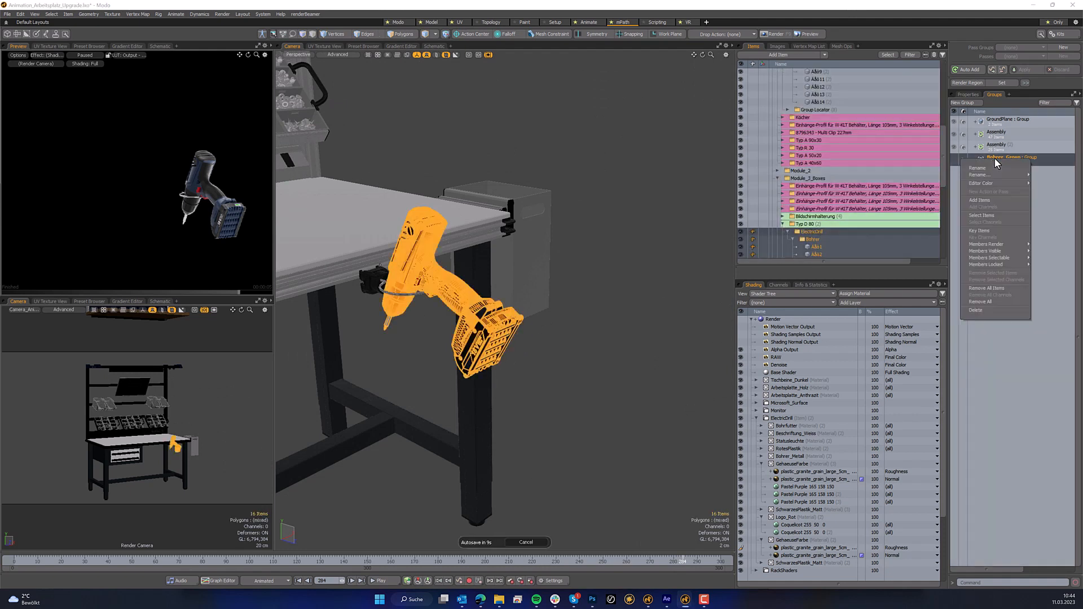
pyautogui.click(987, 201)
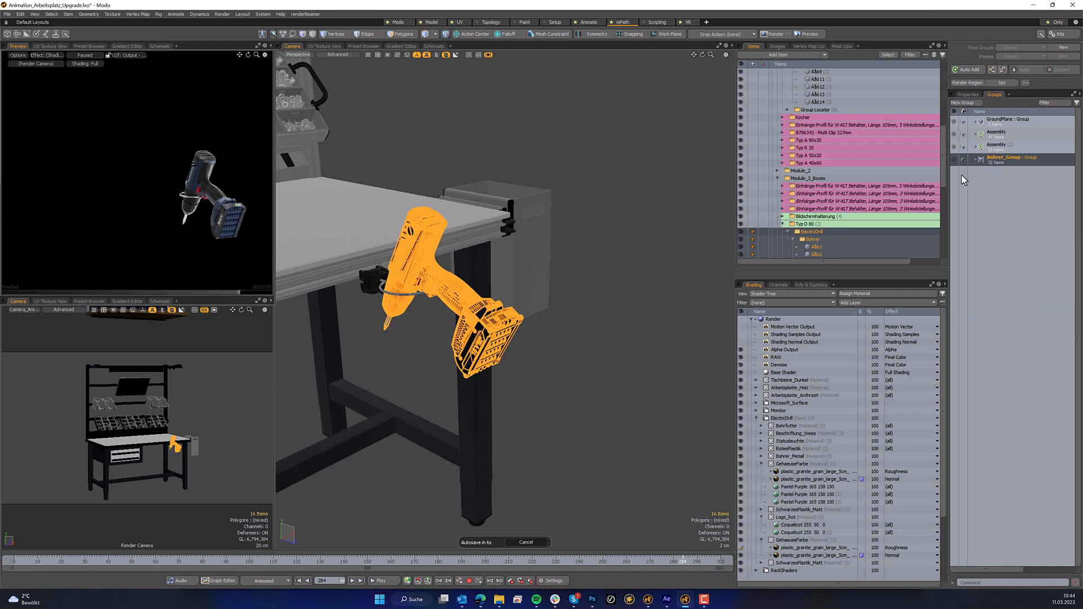
pyautogui.click(676, 347)
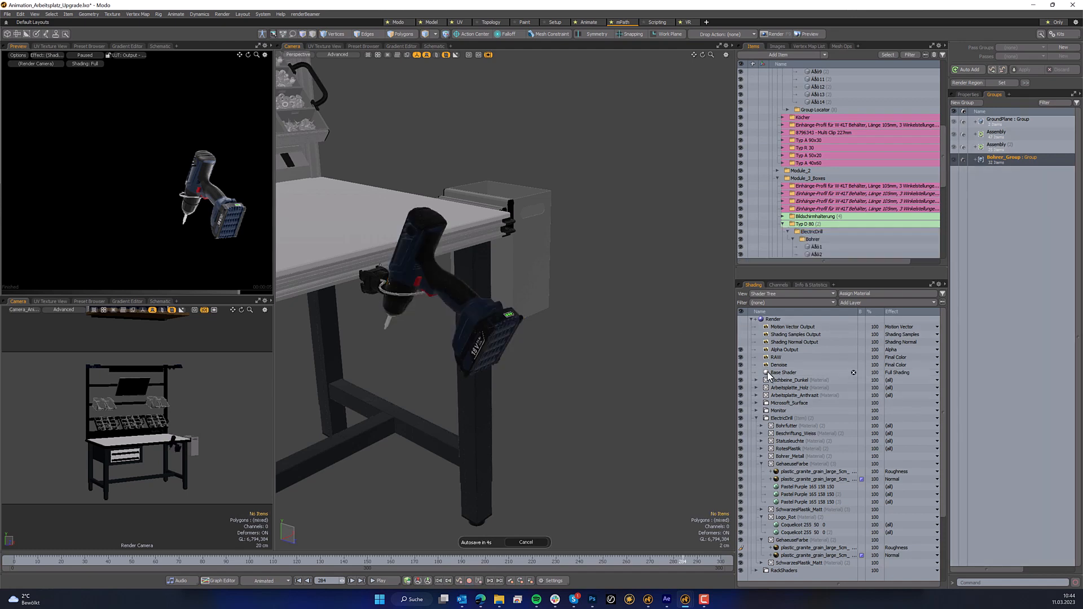
# Add a Group layer to the Shader Tree and move it above the Base Shader.
pyautogui.click(757, 418)
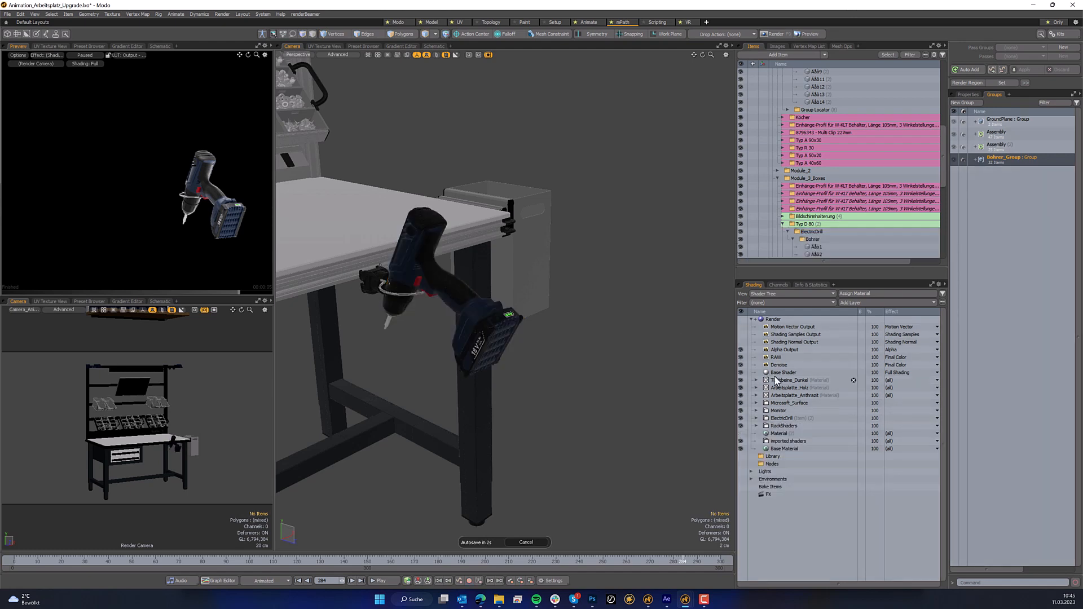
pyautogui.click(789, 365)
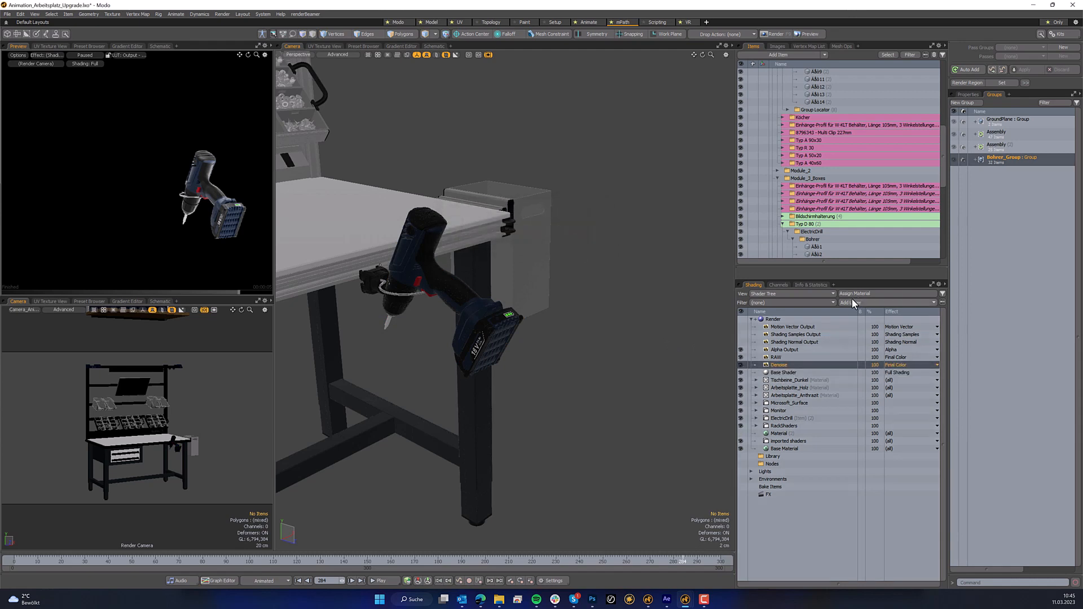
pyautogui.click(868, 303)
pyautogui.moveTo(857, 340)
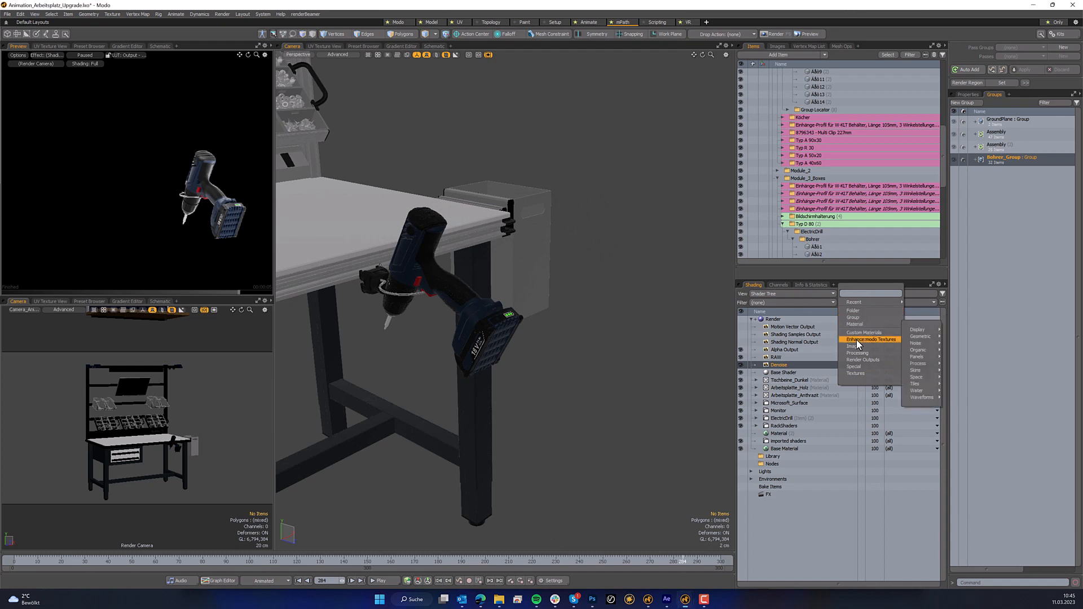
pyautogui.click(857, 318)
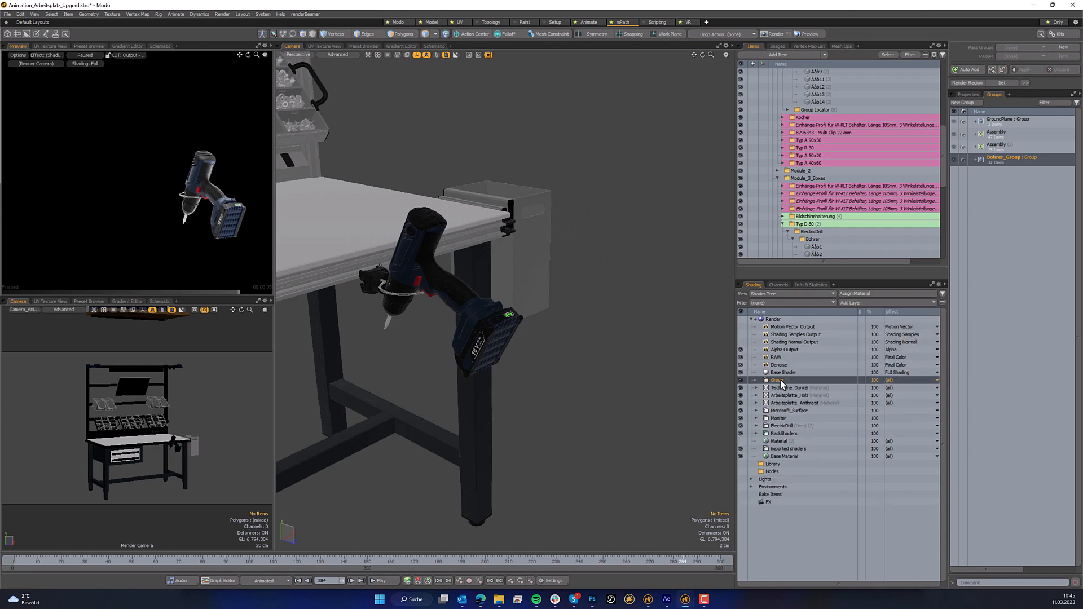
pyautogui.moveTo(780, 380); pyautogui.dragTo(787, 369)
# Link the new Shader Tree group to the scene drills by setting its Item to Bohrer_Group.
pyautogui.click(968, 95)
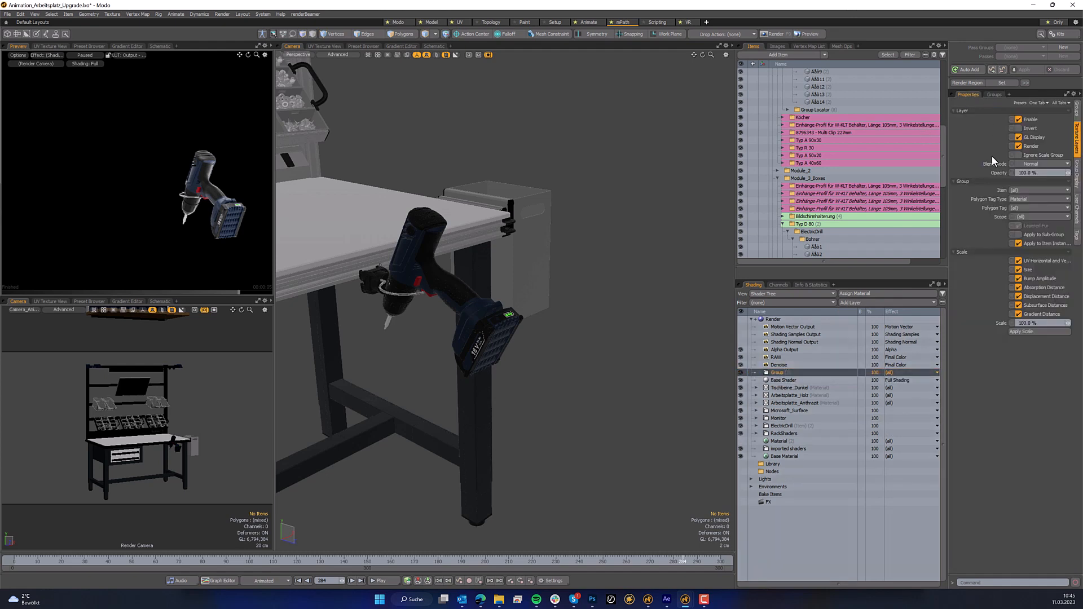
pyautogui.click(1033, 190)
pyautogui.write('bo')
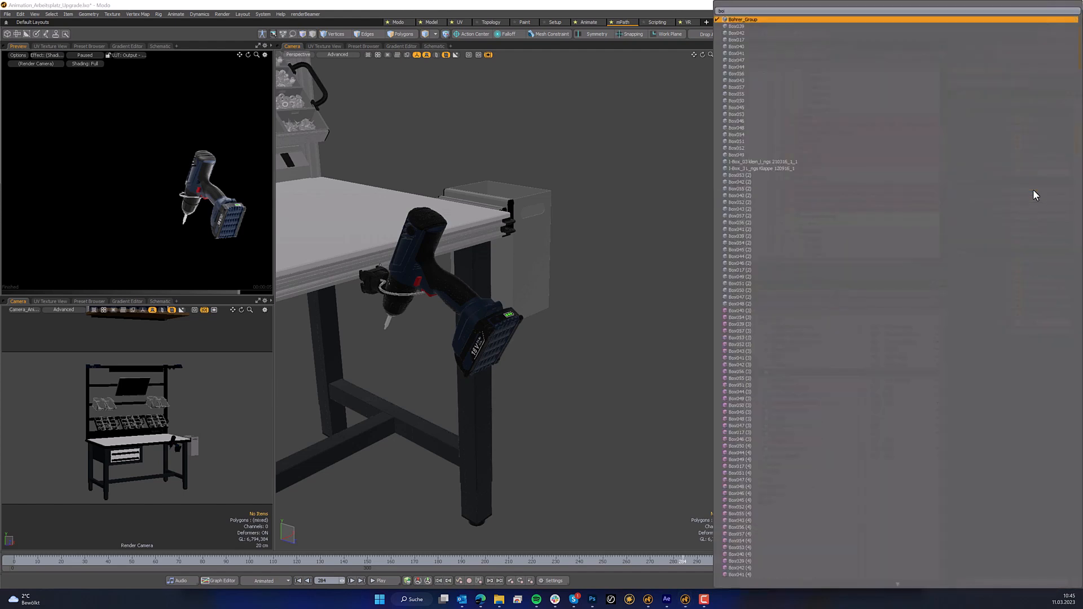
pyautogui.write('hrer')
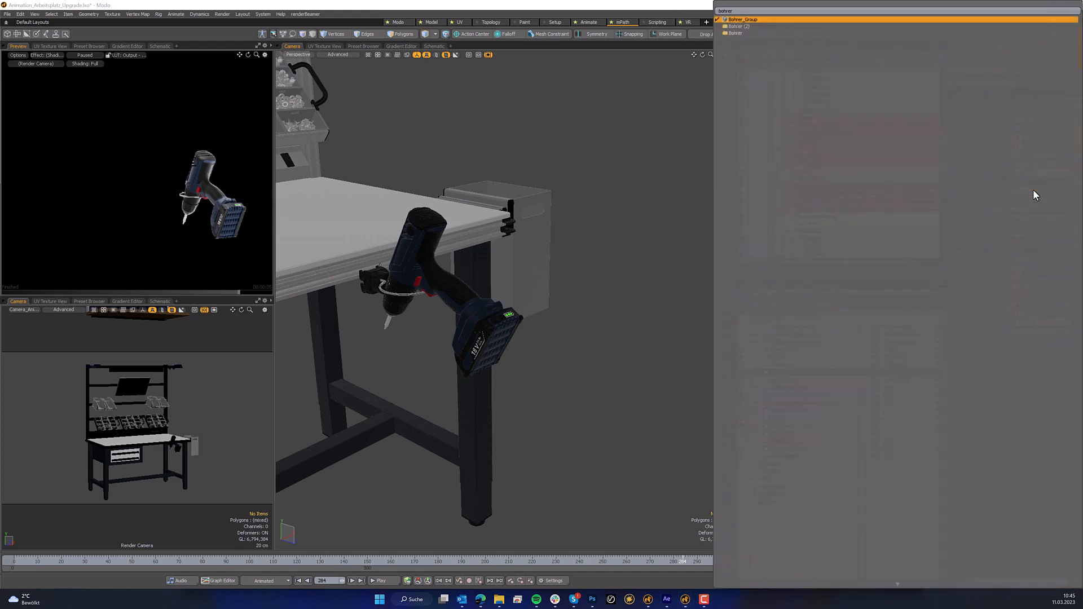
pyautogui.press('Return')
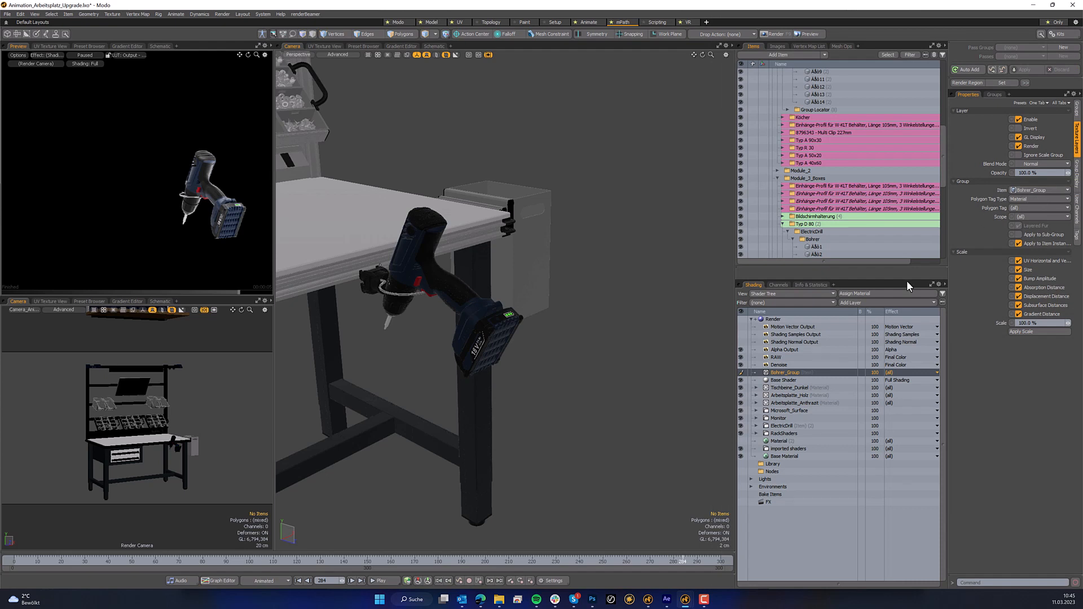
# Move the Alpha Output, RAW and Denoise render outputs into the Bohrer_Group shader group.
pyautogui.click(776, 357)
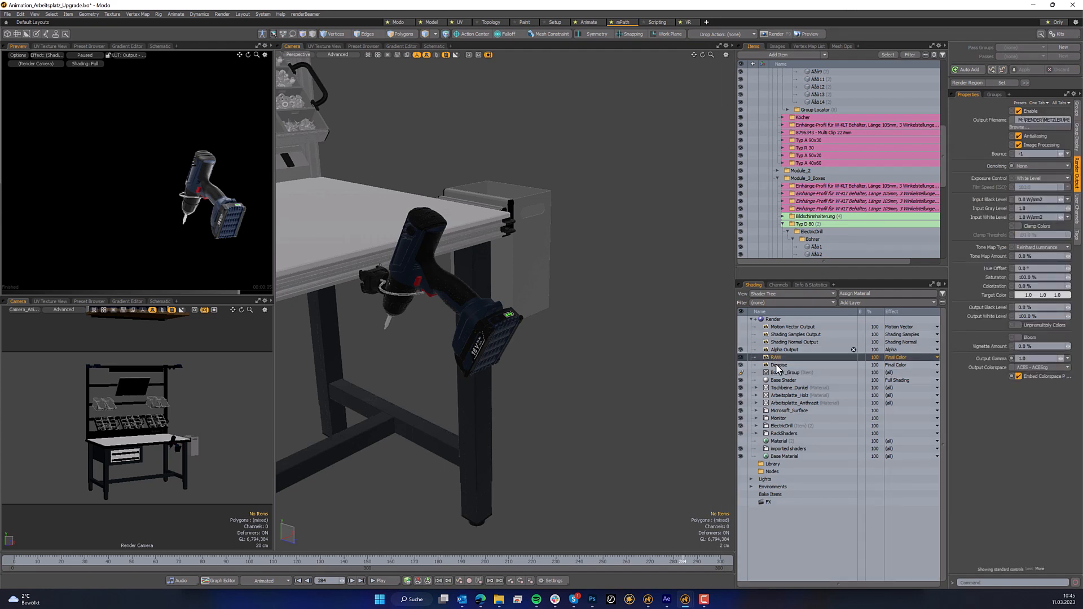
pyautogui.keyDown('ctrl'); pyautogui.click(778, 366); pyautogui.keyUp('ctrl')
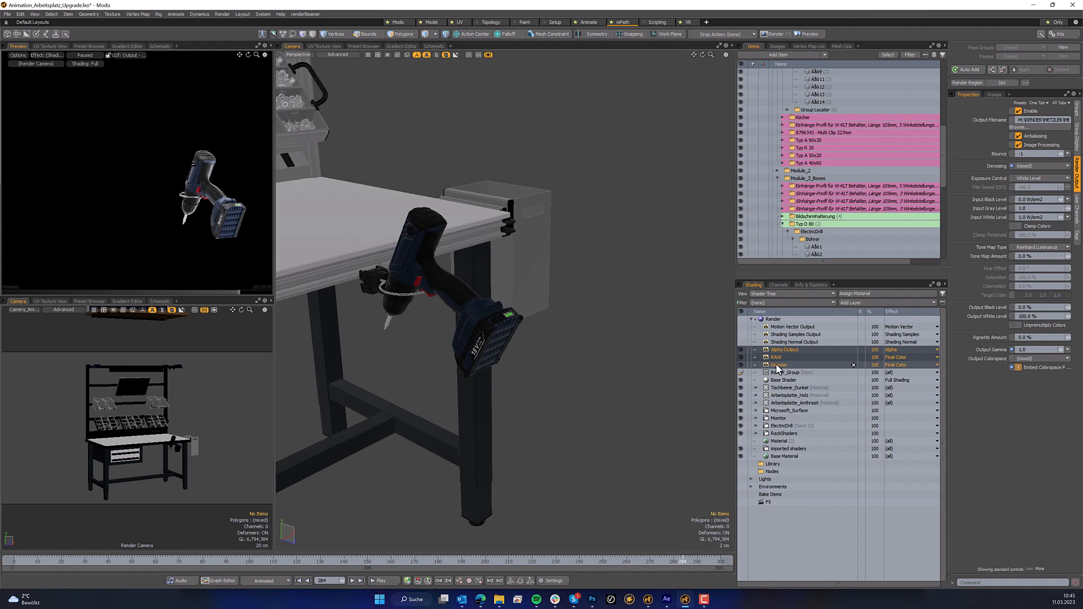
pyautogui.moveTo(784, 371); pyautogui.dragTo(787, 374)
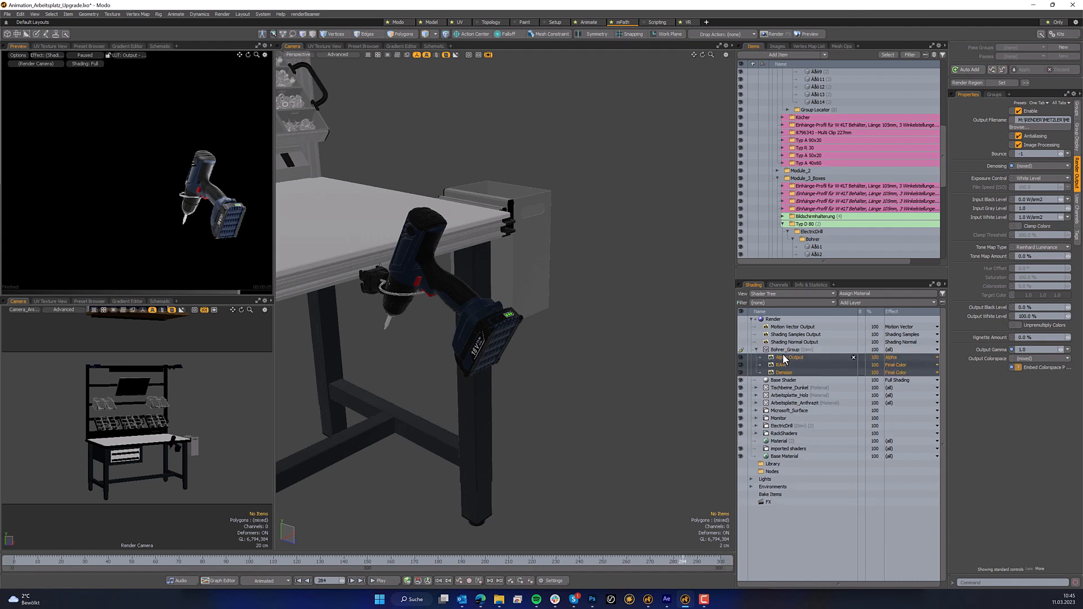
# Add a Shader above Alpha Output inside Bohrer_Group and disable Visible to Camera on the Base Shader.
pyautogui.click(787, 359)
pyautogui.click(858, 303)
pyautogui.moveTo(851, 368)
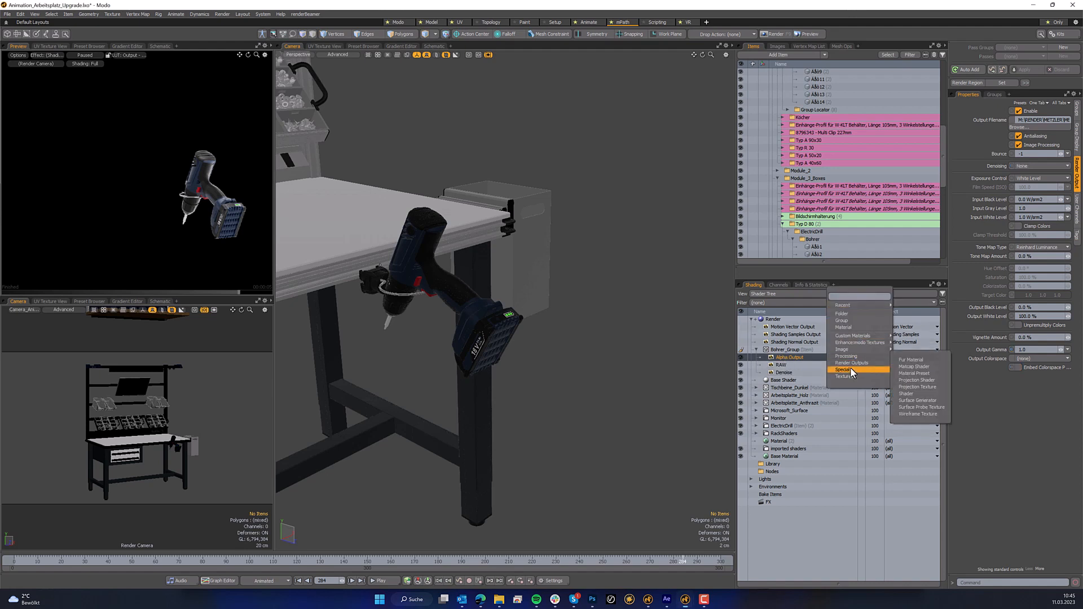
pyautogui.click(919, 392)
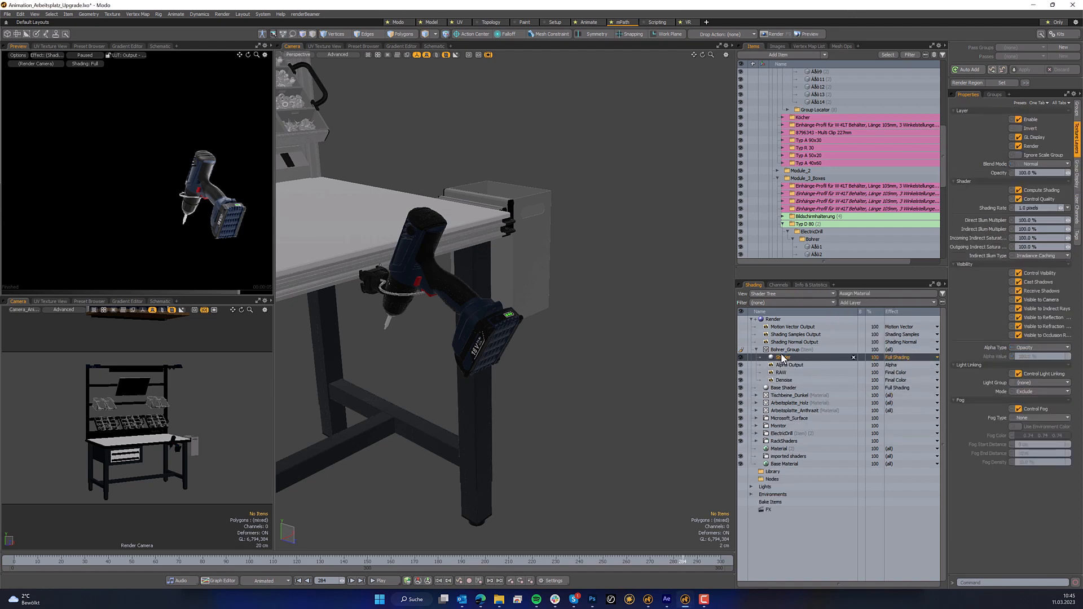
pyautogui.click(781, 388)
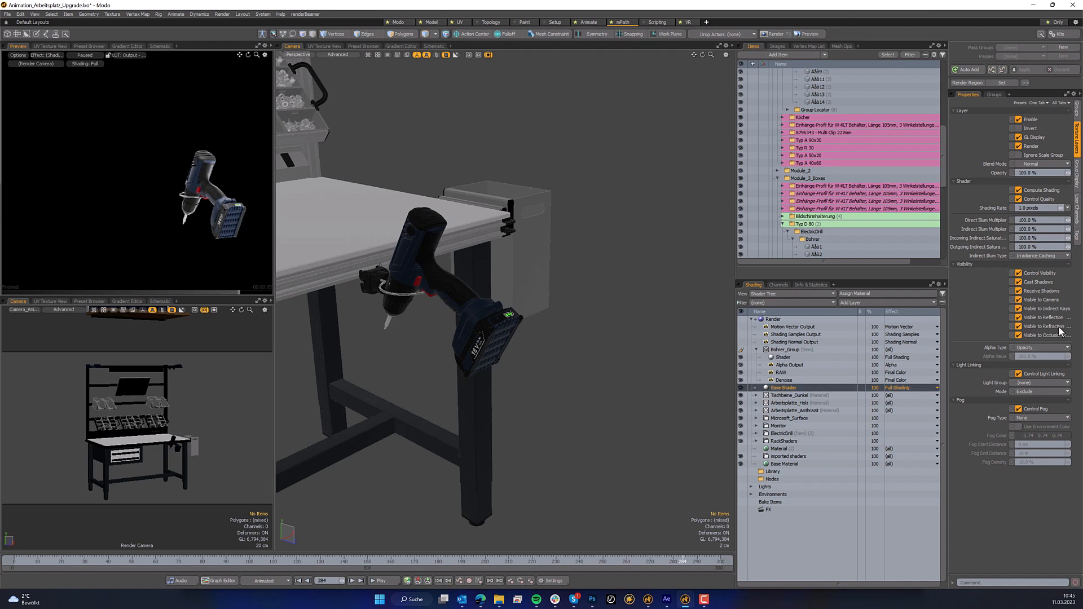
pyautogui.click(1018, 299)
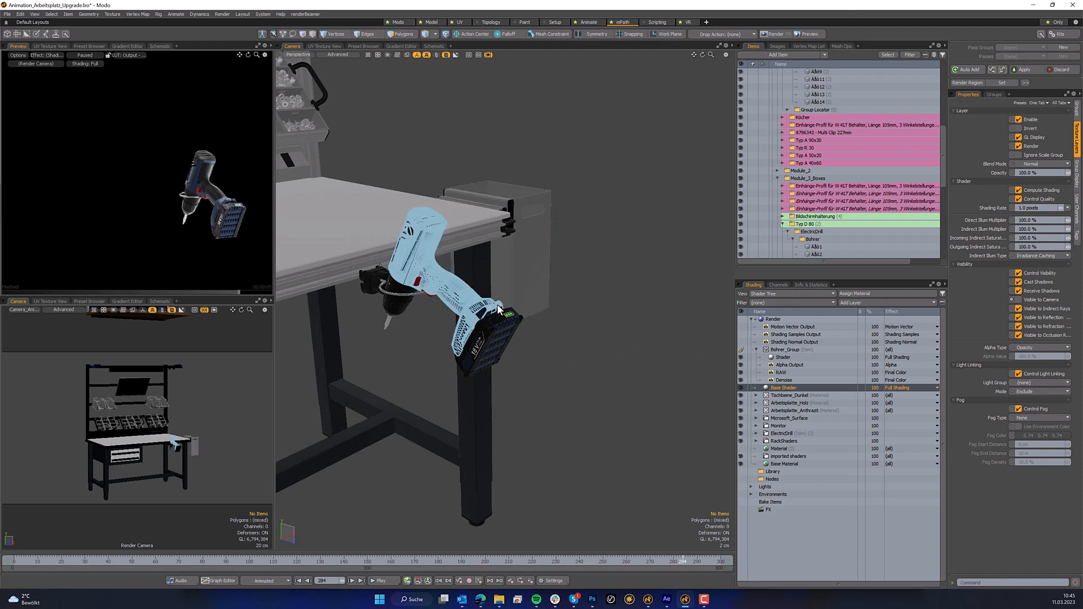
# Add the holder ring mesh around the drill at frame 284 to Bohrer_Group.
pyautogui.click(383, 294)
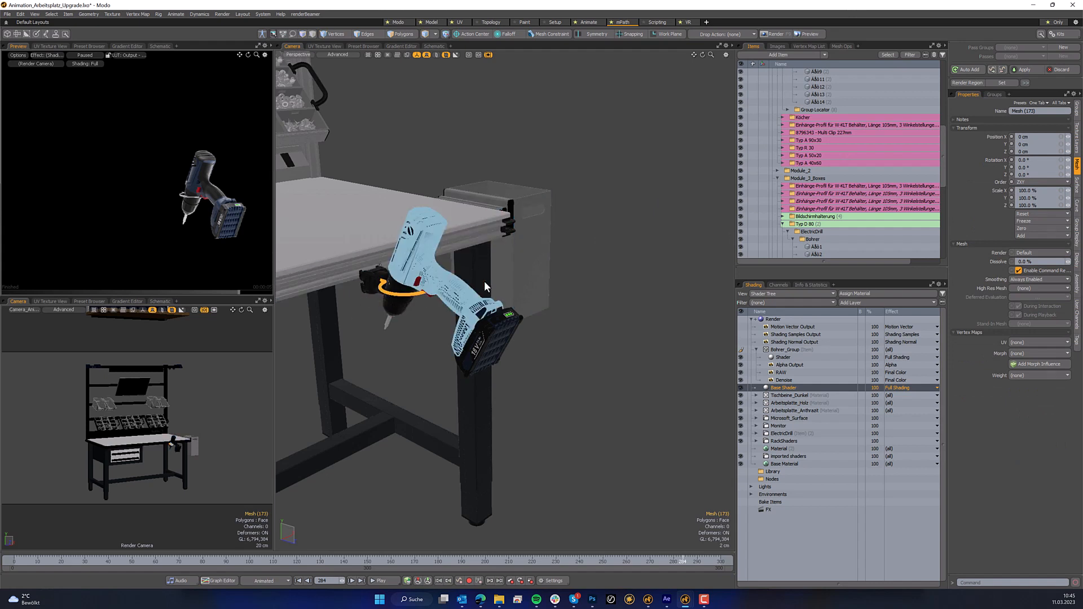
pyautogui.click(993, 95)
pyautogui.rightClick(993, 160)
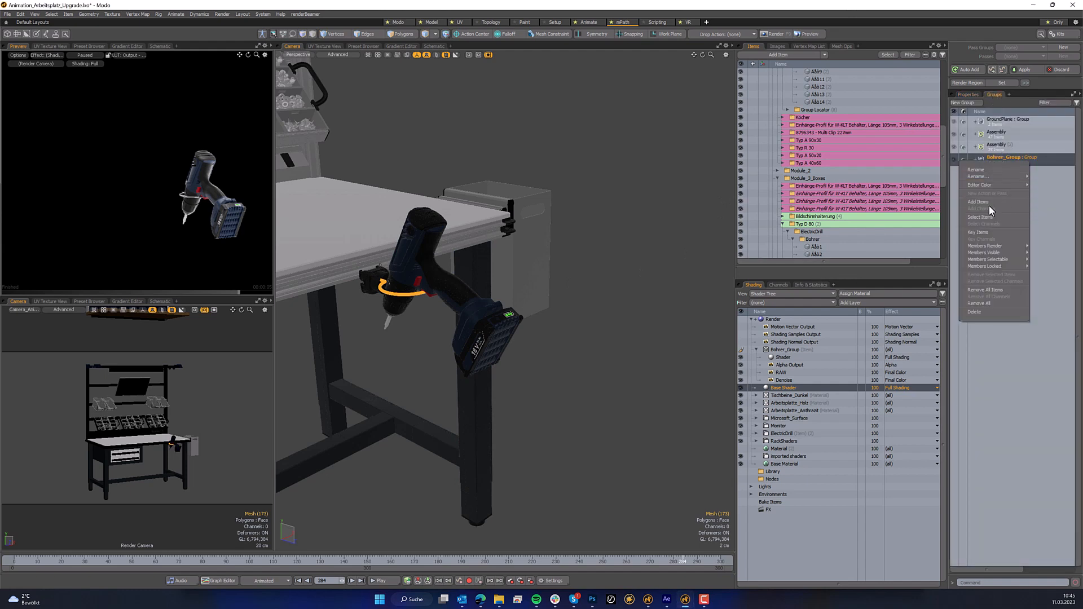
pyautogui.click(989, 202)
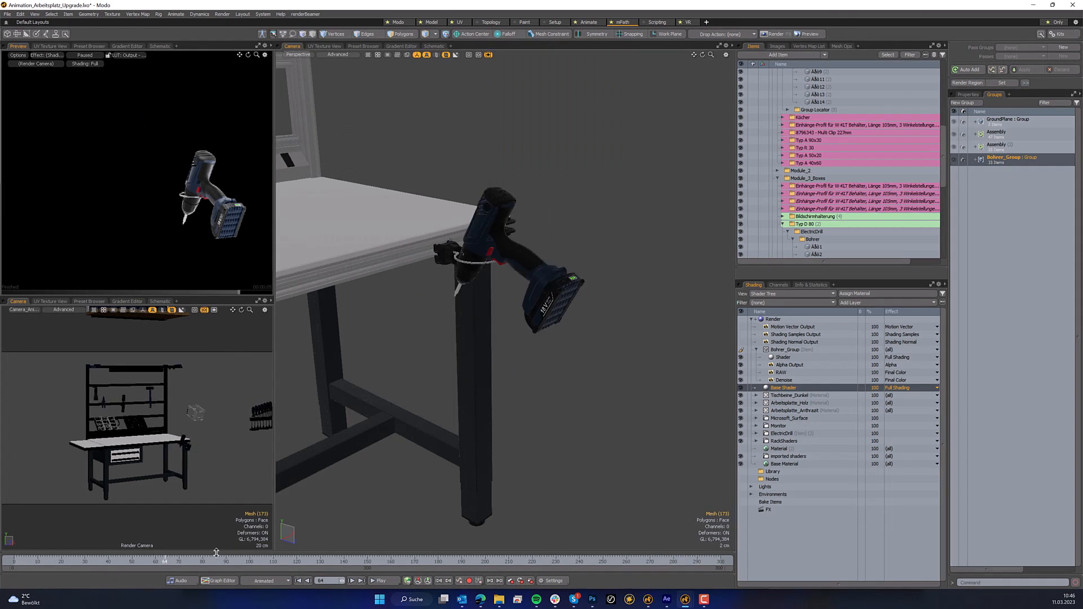
# Go back to the earlier drill's part of the animation and add its holder ring mesh to Bohrer_Group.
pyautogui.moveTo(174, 560); pyautogui.dragTo(177, 560)
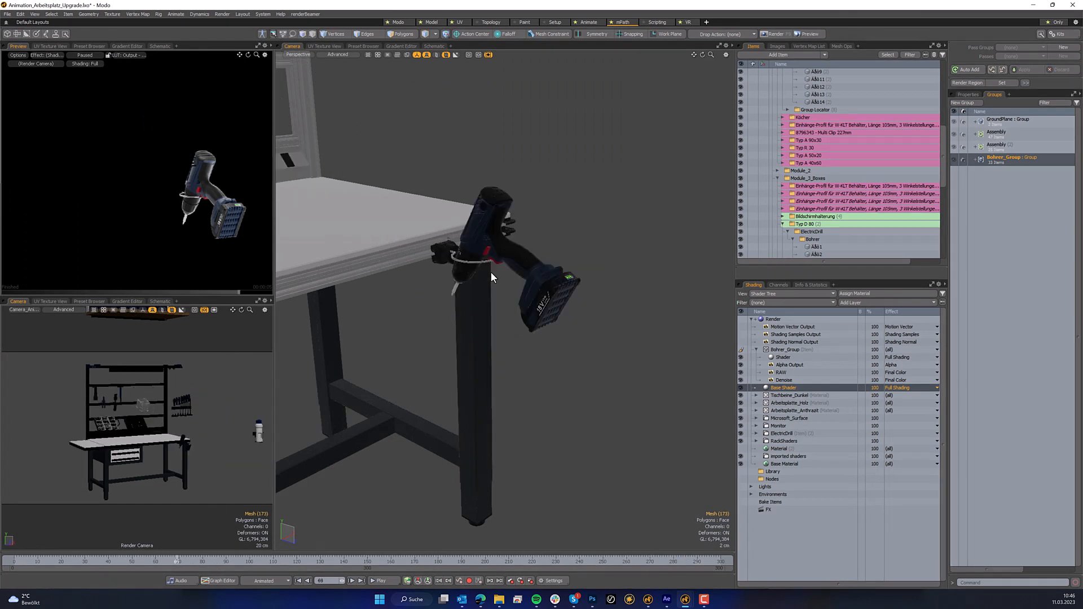
pyautogui.rightClick(990, 158)
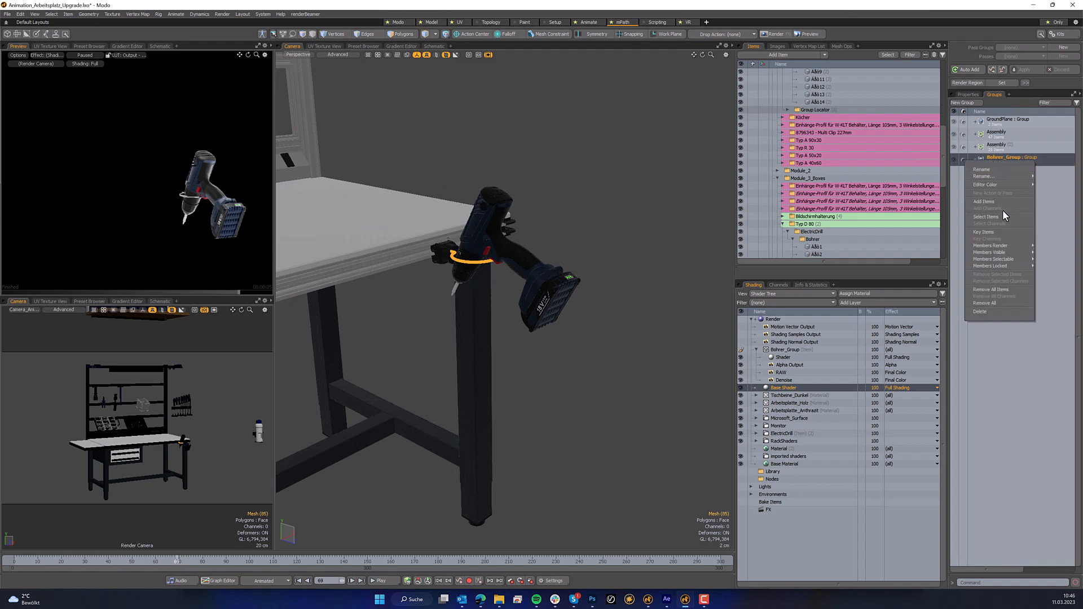
pyautogui.click(997, 201)
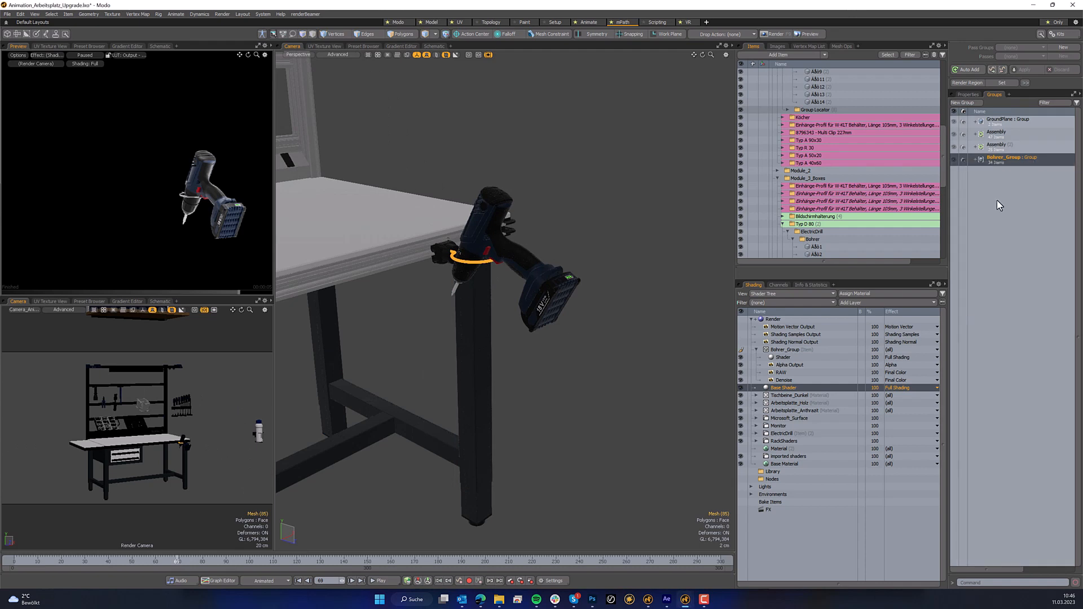
# Resume the paused render preview with the RAW effect and widen the preview viewport to check the isolated drill.
pyautogui.click(783, 318)
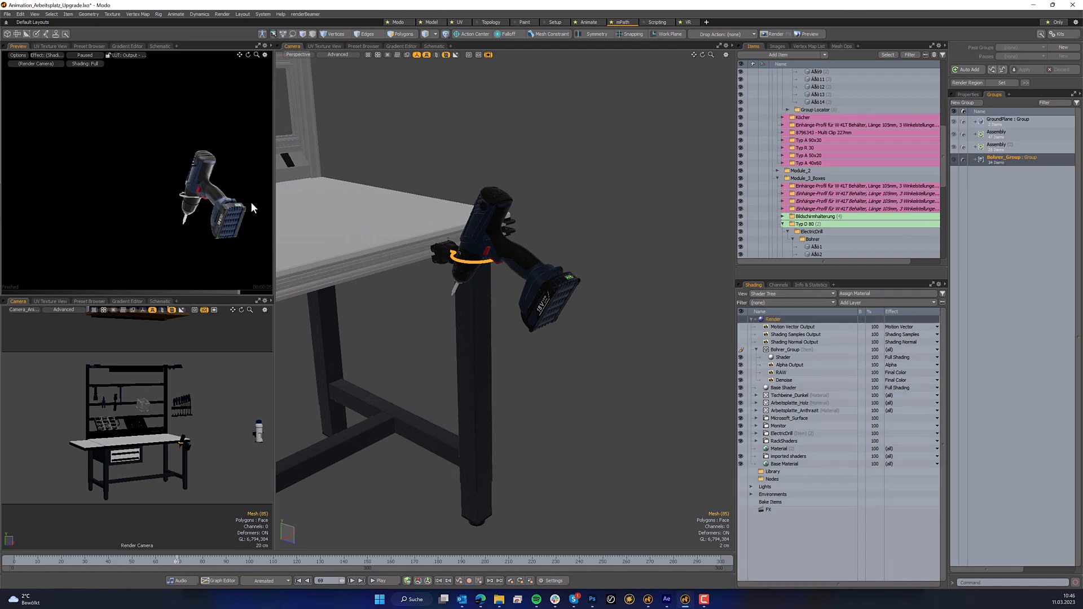
pyautogui.click(84, 55)
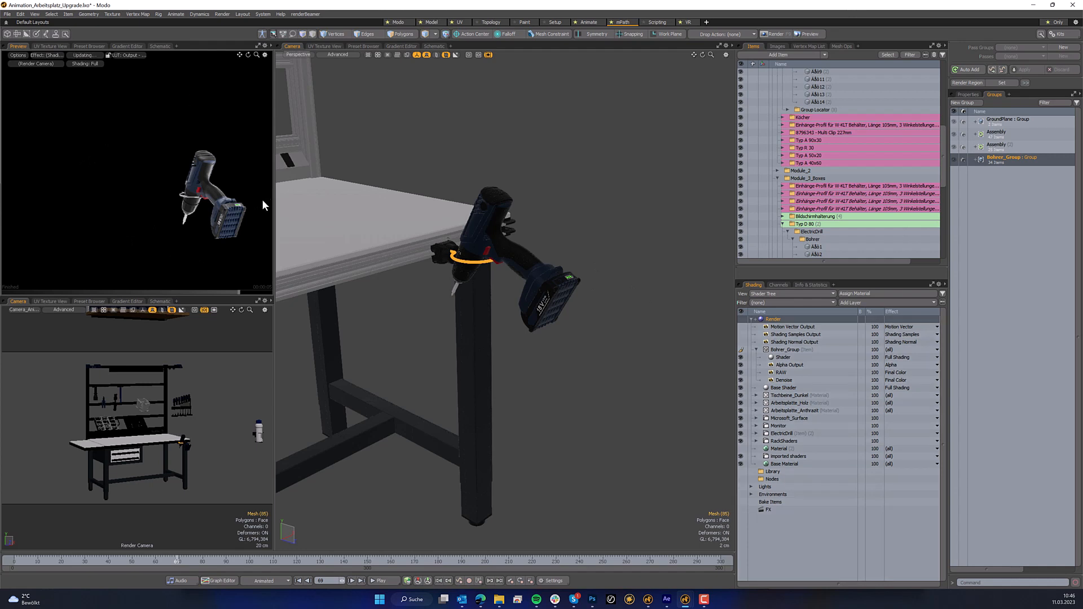
pyautogui.press('Escape')
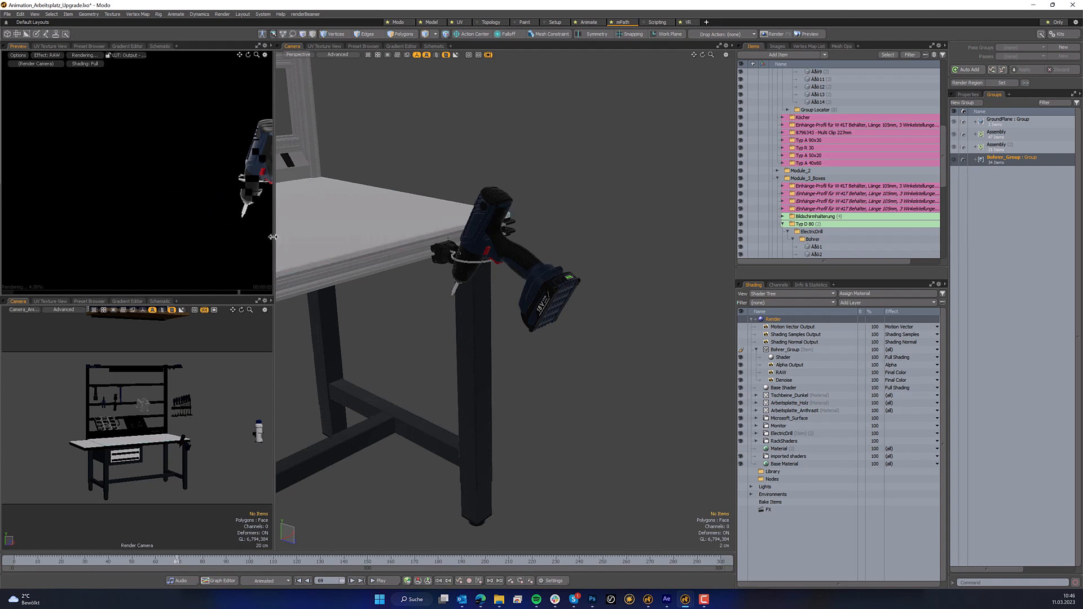
pyautogui.moveTo(273, 237); pyautogui.dragTo(456, 255)
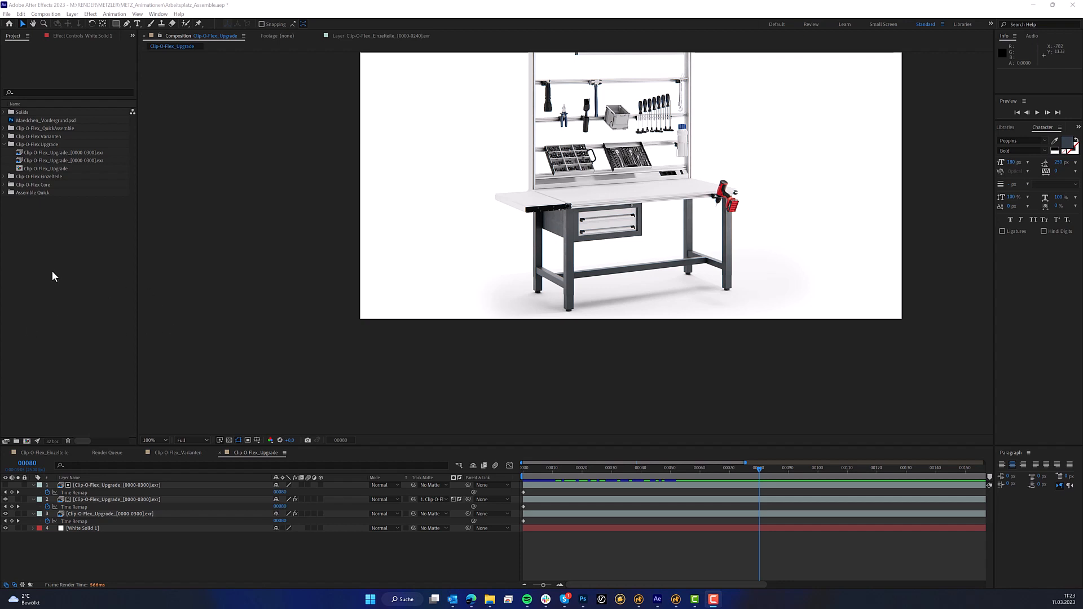
# Switch to After Effects and import the BlueDrill.Denoise EXR sequence, frames 0040-0098, from M:\RENDER\METZLER\METZ_Animationen\5_Arbeitsplatz-Renders\BlueDrill.
pyautogui.click(53, 246)
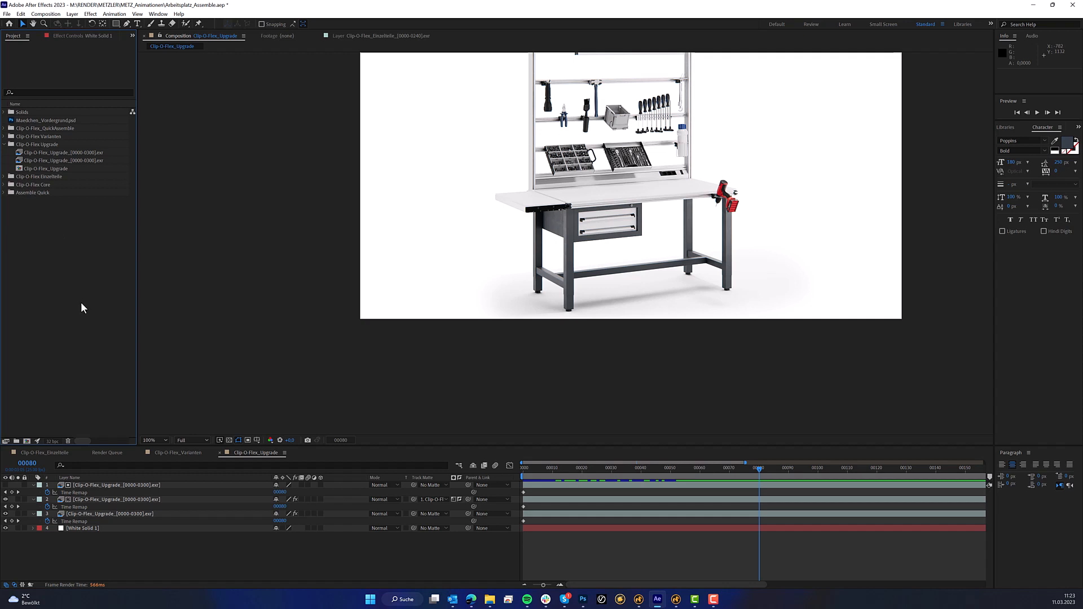
pyautogui.doubleClick(39, 300)
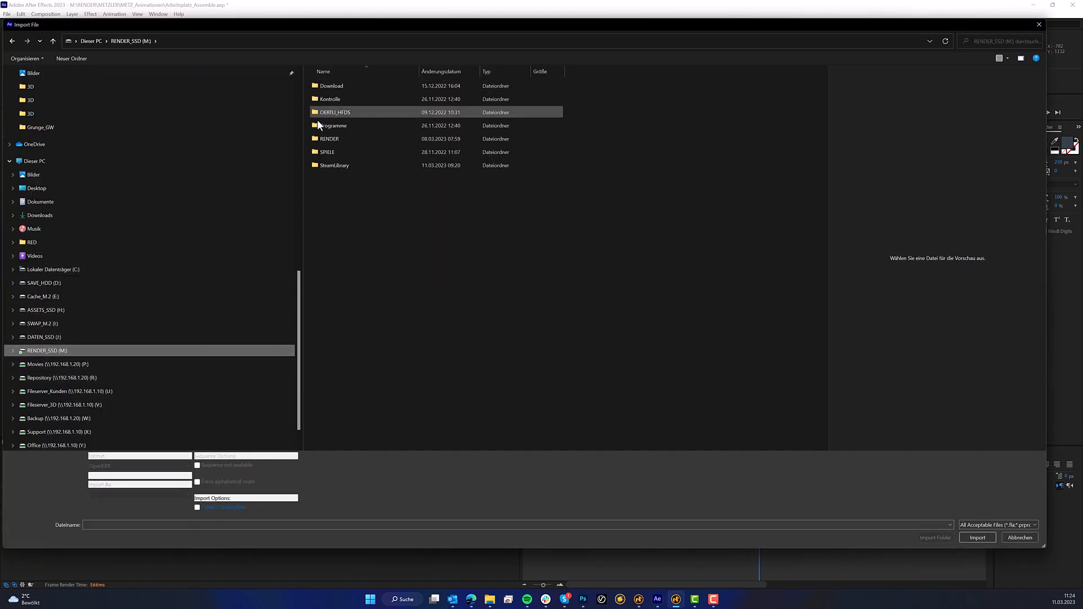
pyautogui.doubleClick(339, 136)
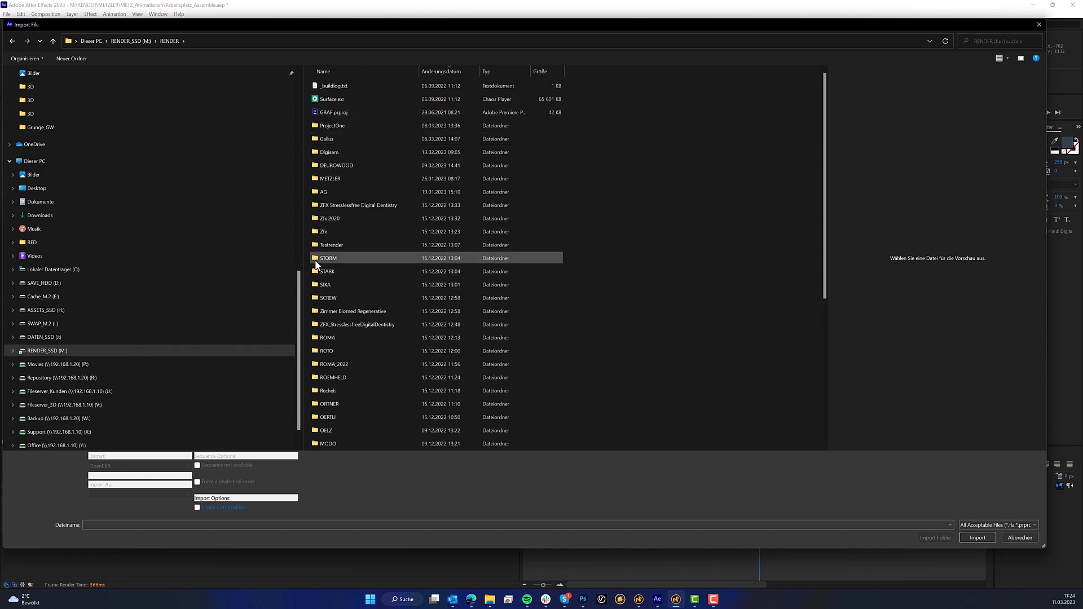
pyautogui.click(336, 180)
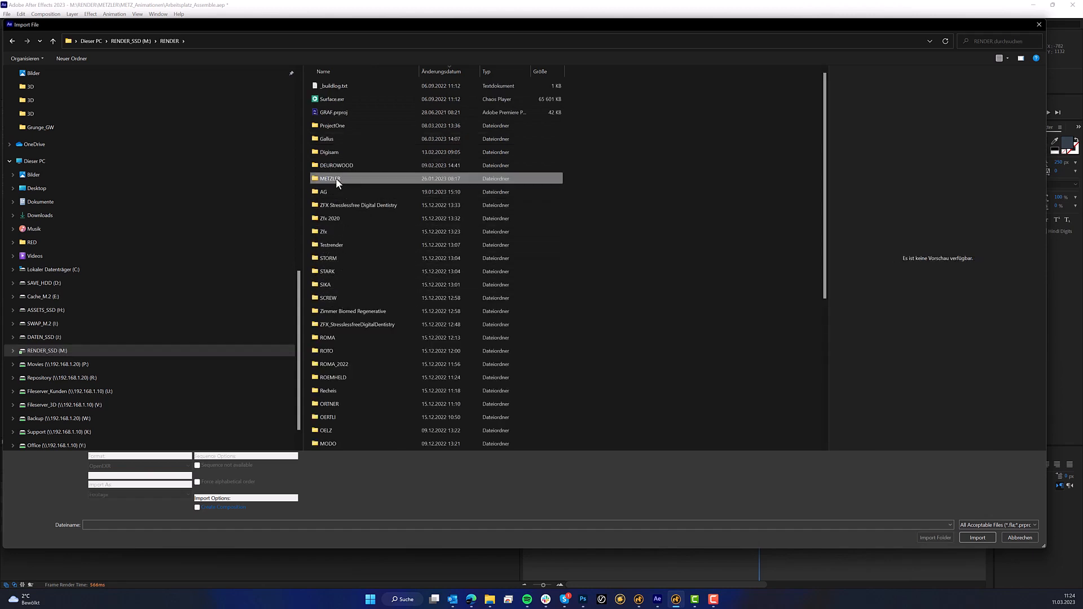
pyautogui.doubleClick(336, 177)
pyautogui.doubleClick(353, 114)
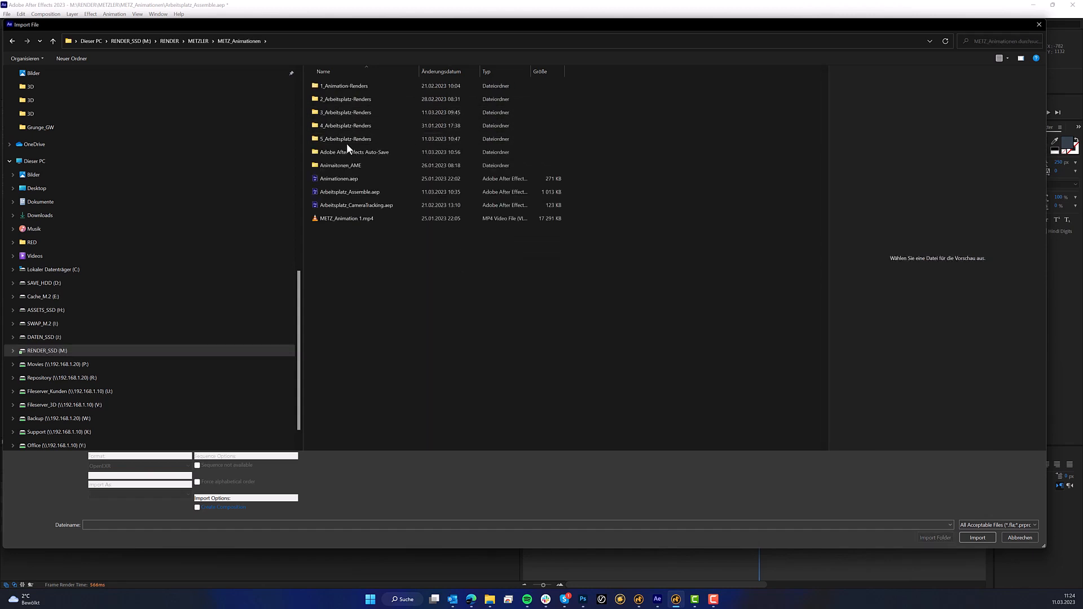
pyautogui.doubleClick(346, 141)
pyautogui.click(331, 100)
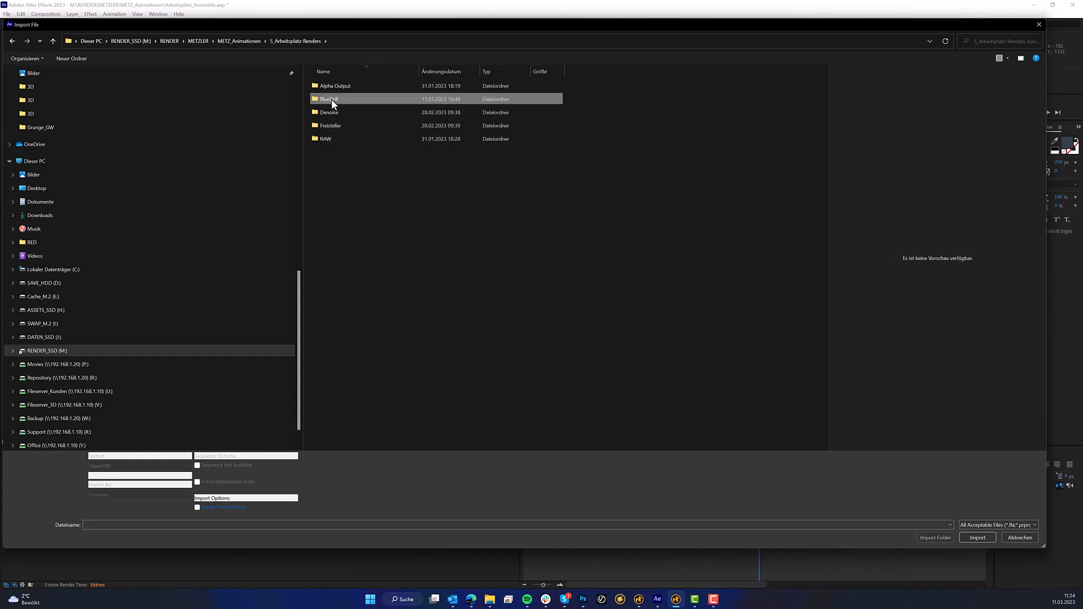
pyautogui.doubleClick(330, 99)
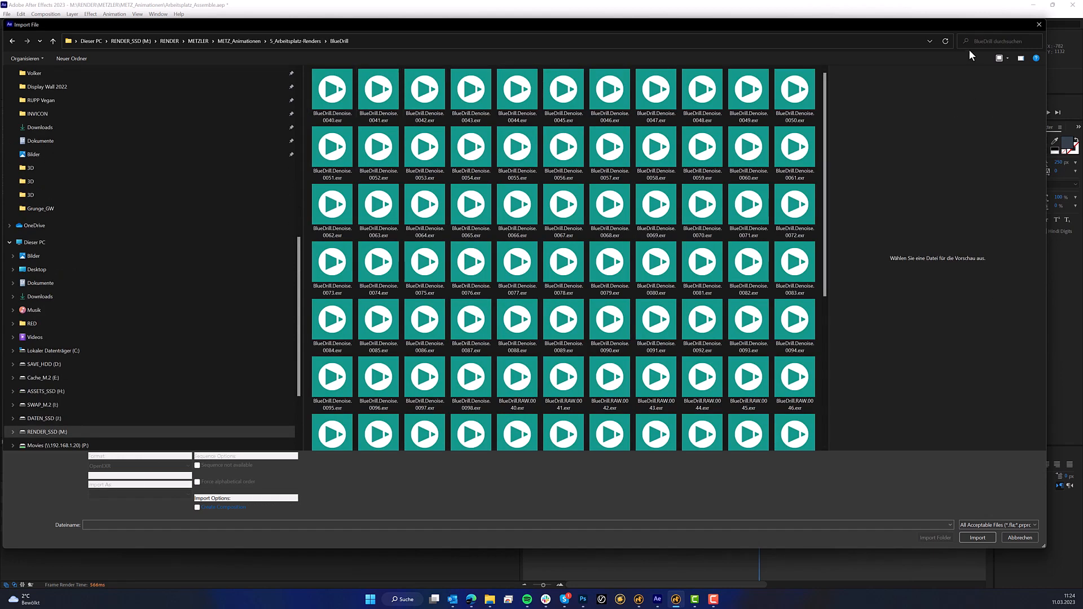
pyautogui.click(999, 59)
pyautogui.click(362, 79)
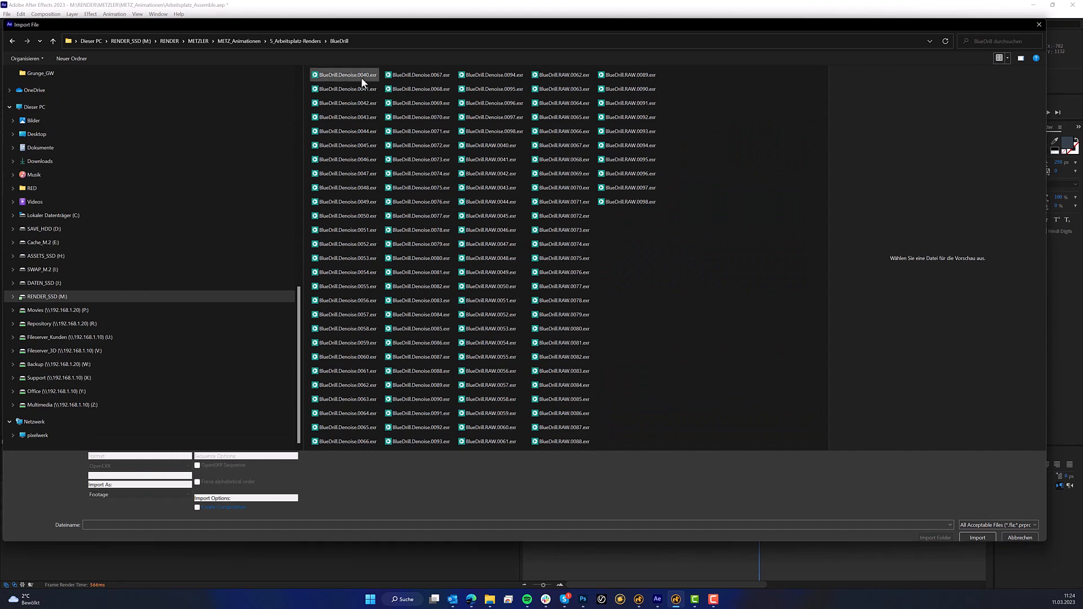
pyautogui.doubleClick(361, 76)
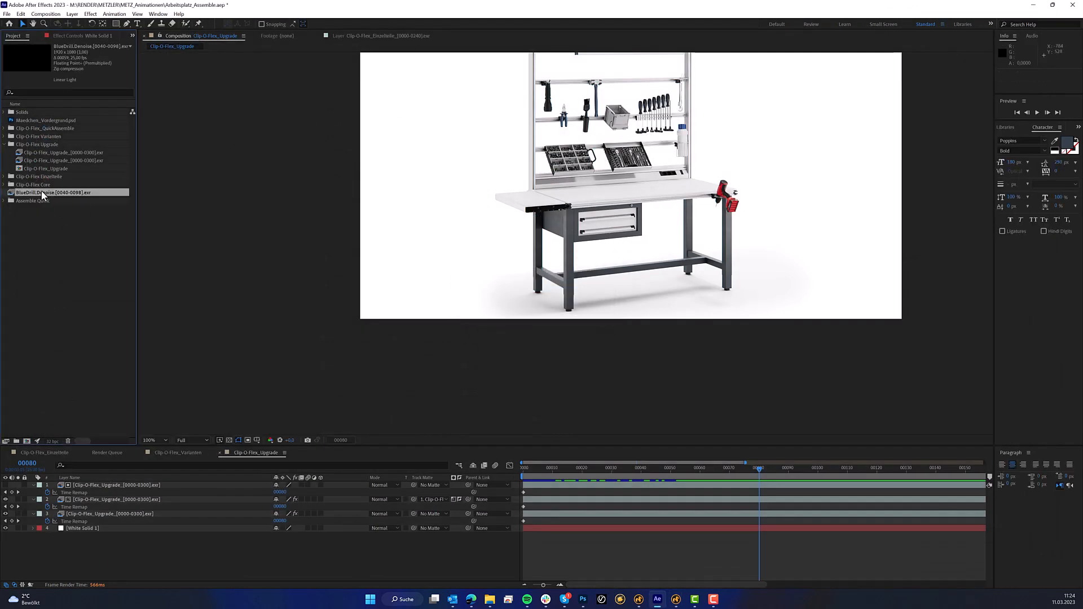
# Enable Preserve RGB in the color management settings of the BlueDrill.Denoise footage.
pyautogui.hotkey('ctrl', 'alt', 'g')
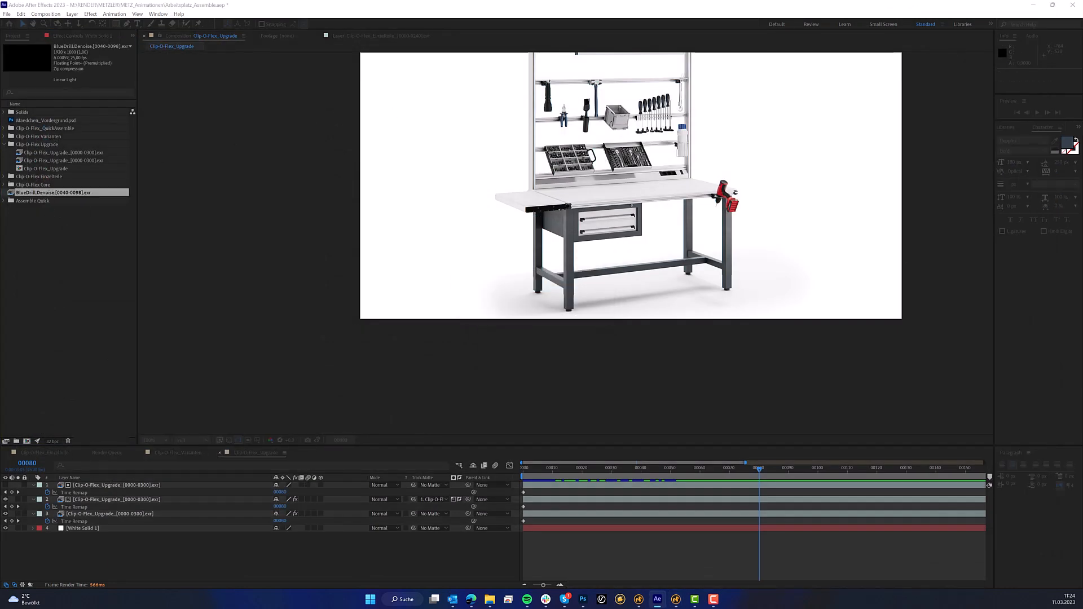
pyautogui.click(195, 217)
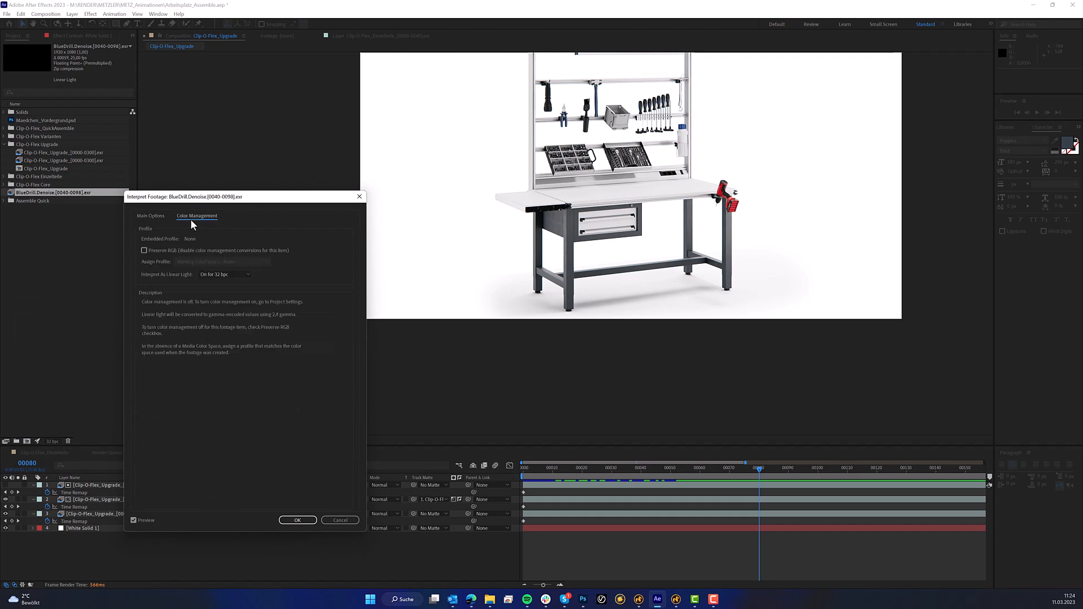
pyautogui.click(144, 250)
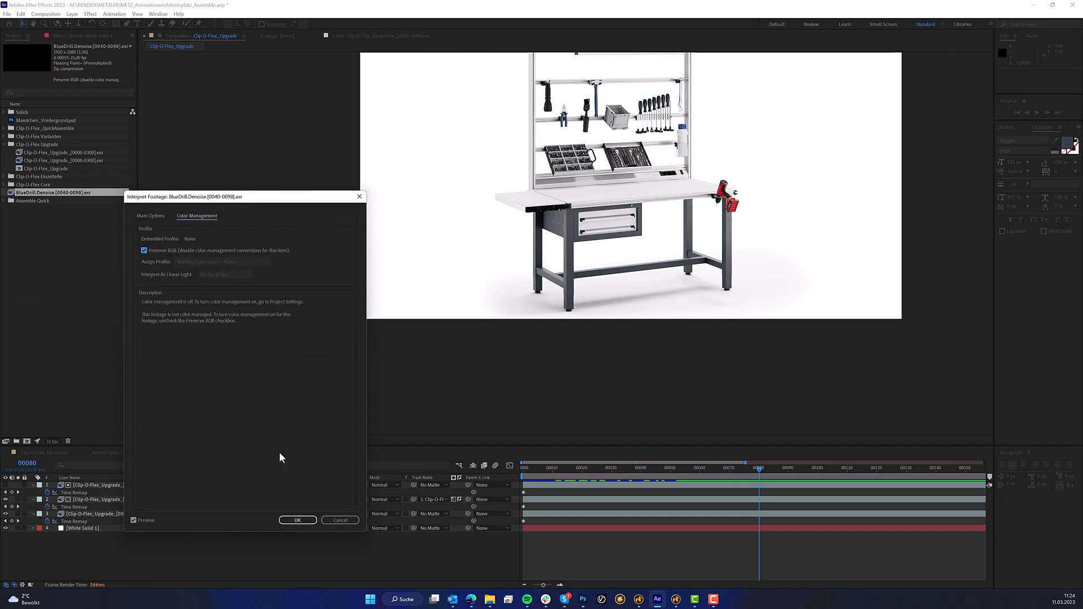
pyautogui.click(298, 520)
# Place the BlueDrill.Denoise footage as the topmost layer of the Clip-O-Flex_Upgrade composition and shift it to start at frame 40.
pyautogui.moveTo(45, 192); pyautogui.dragTo(147, 482)
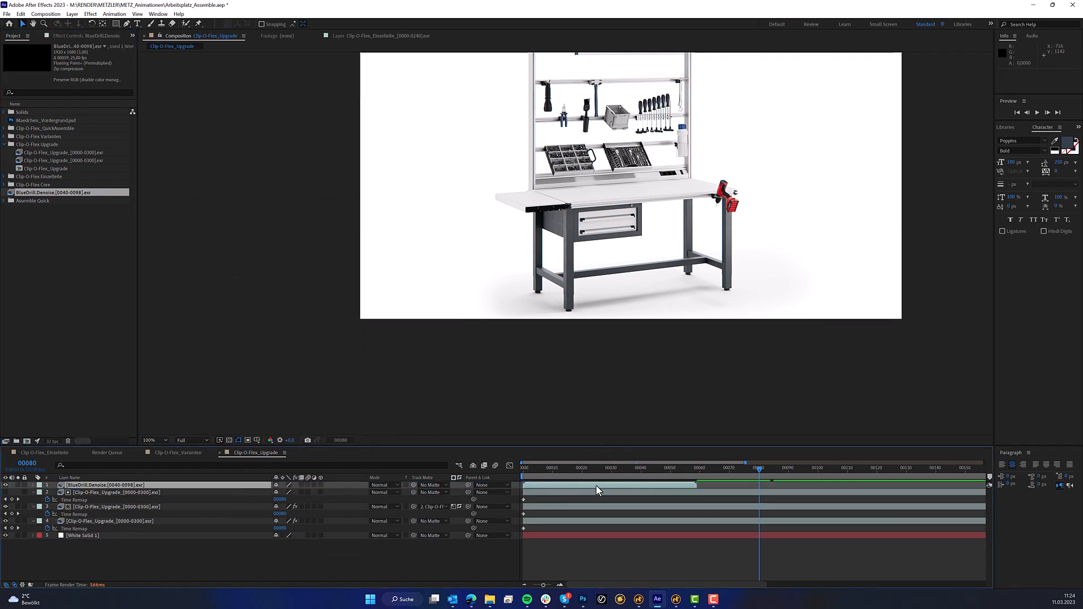
pyautogui.moveTo(593, 468); pyautogui.dragTo(729, 489)
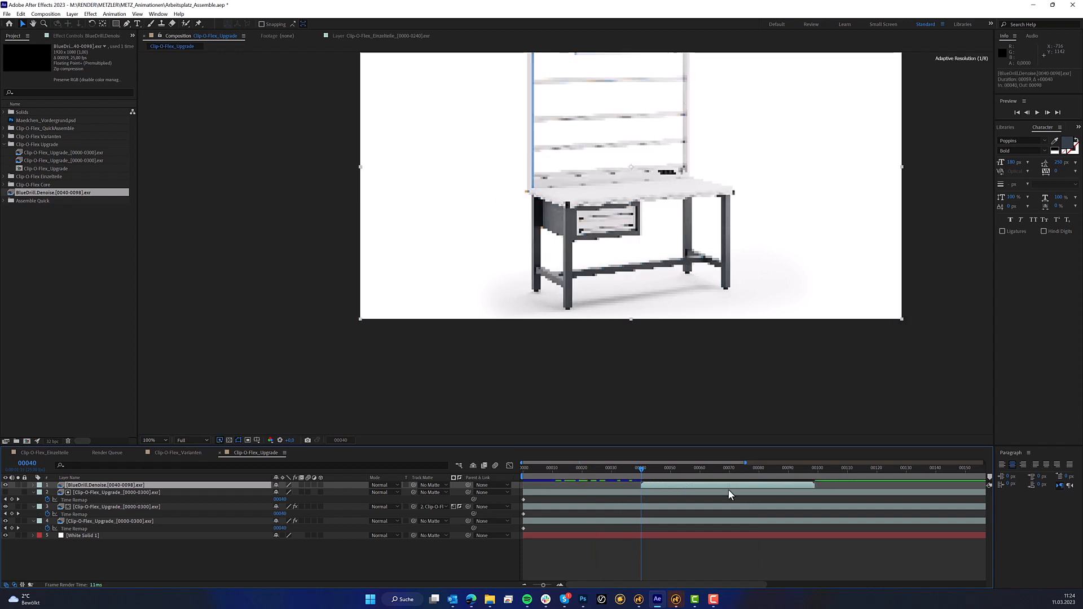
# Copy the OpenColorIO, Curves and Looks effects from the third layer, Clip-O-Flex_Upgrade, onto the BlueDrill.Denoise layer.
pyautogui.click(95, 508)
pyautogui.click(60, 35)
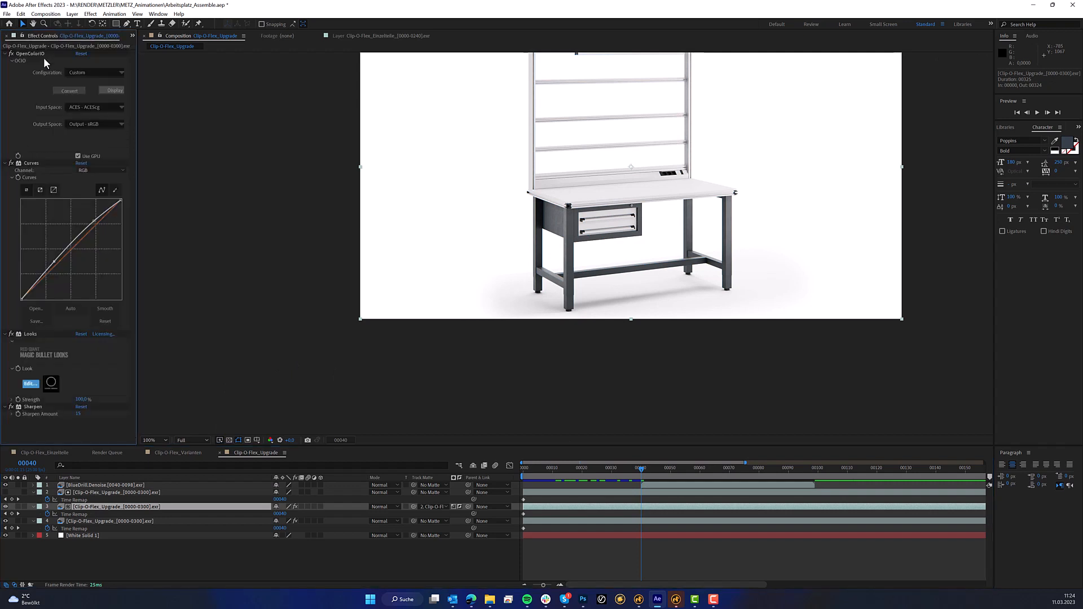
pyautogui.click(4, 61)
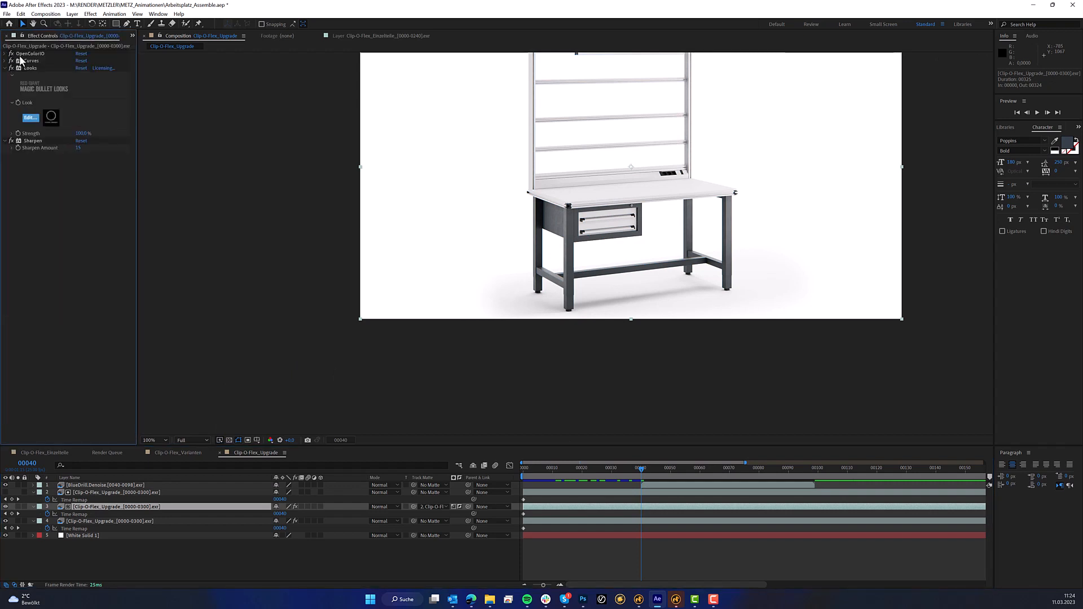
pyautogui.click(23, 55)
pyautogui.keyDown('shift'); pyautogui.click(25, 68); pyautogui.keyUp('shift')
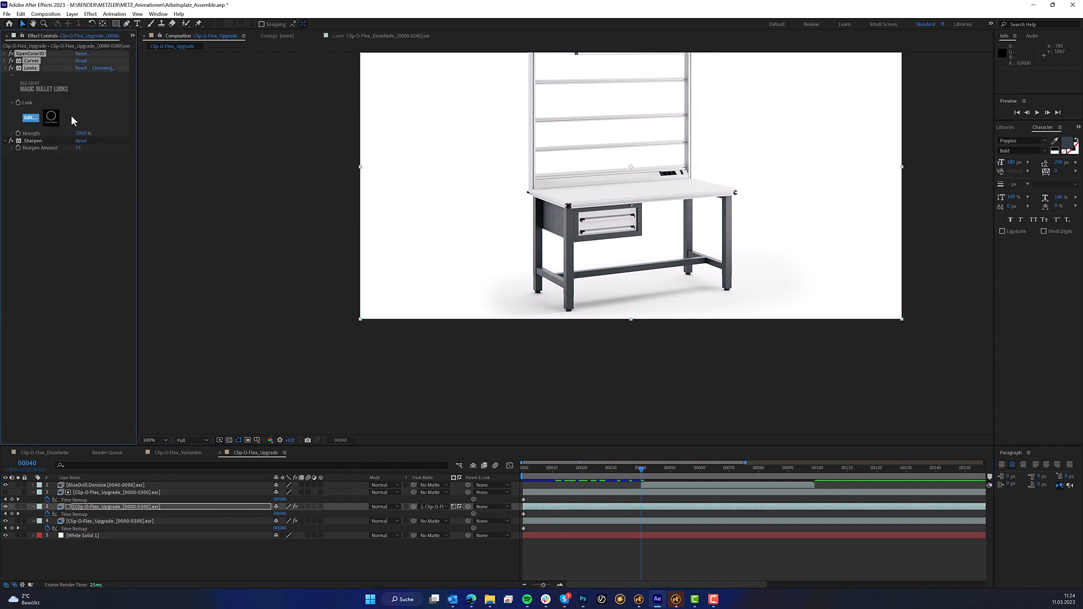
pyautogui.click(100, 484)
pyautogui.hotkey('ctrl', 'v')
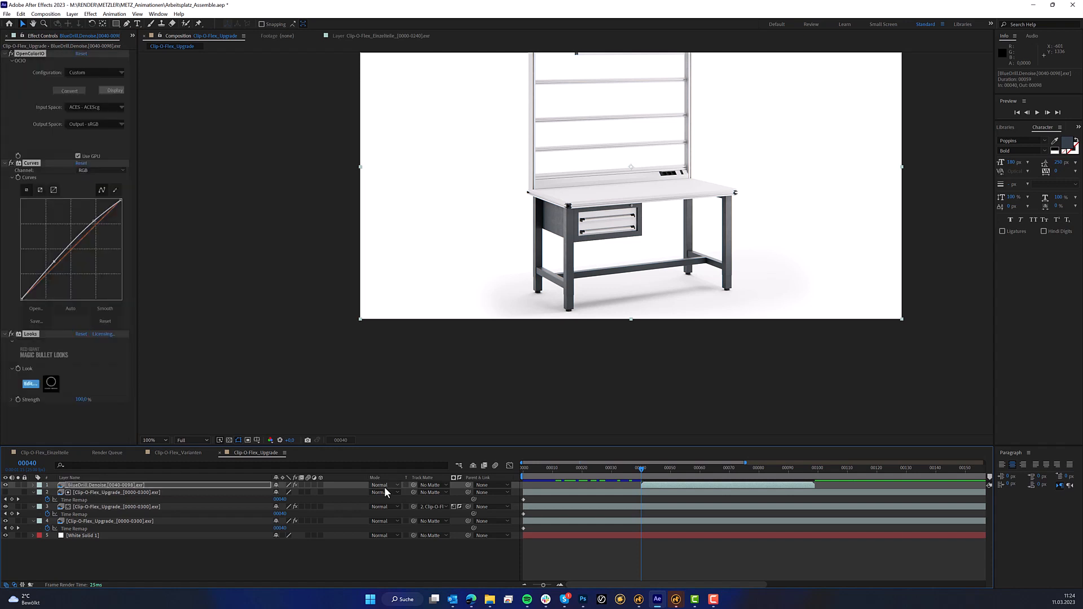
# Compare the composite with and without the BlueDrill.Denoise layer at frames 54 and 68, examining the drill up close at 400%.
pyautogui.moveTo(655, 469); pyautogui.dragTo(682, 474)
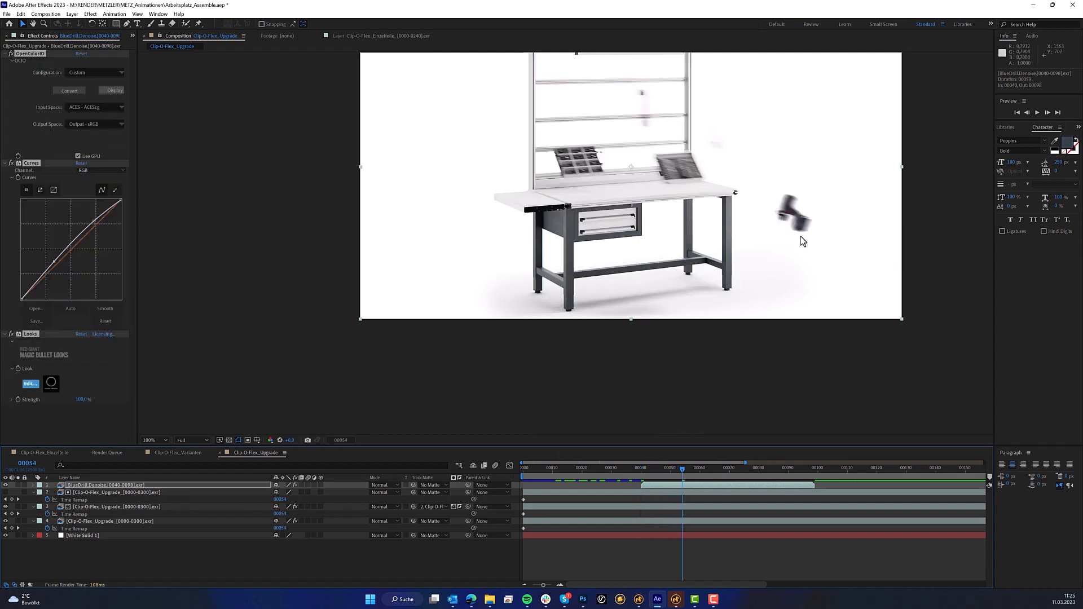
pyautogui.click(5, 485)
pyautogui.click(6, 485)
pyautogui.moveTo(693, 470); pyautogui.dragTo(725, 406)
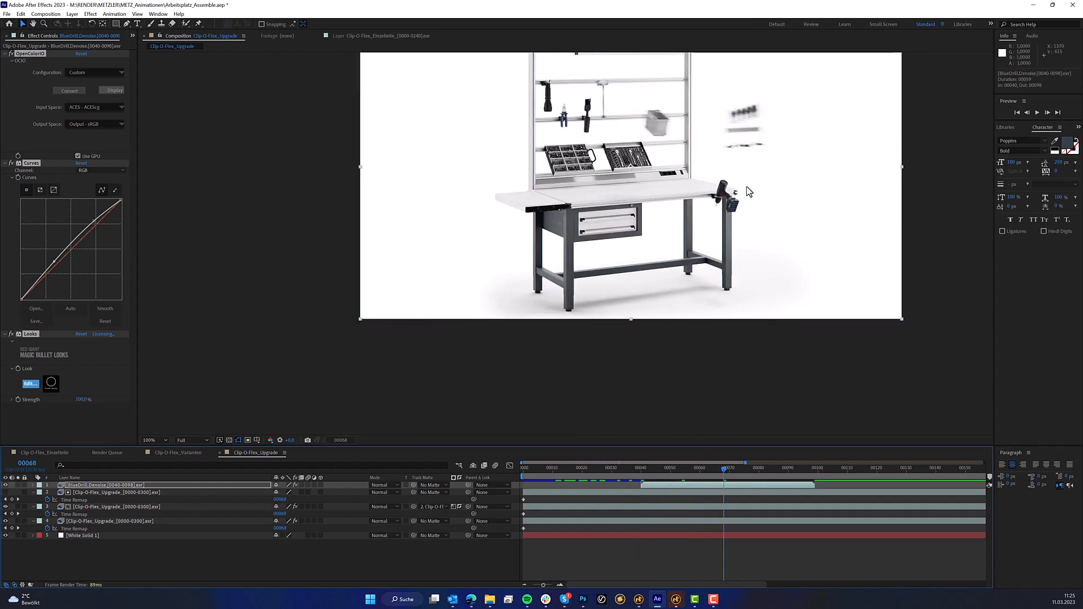
pyautogui.scroll(4, 746, 186)
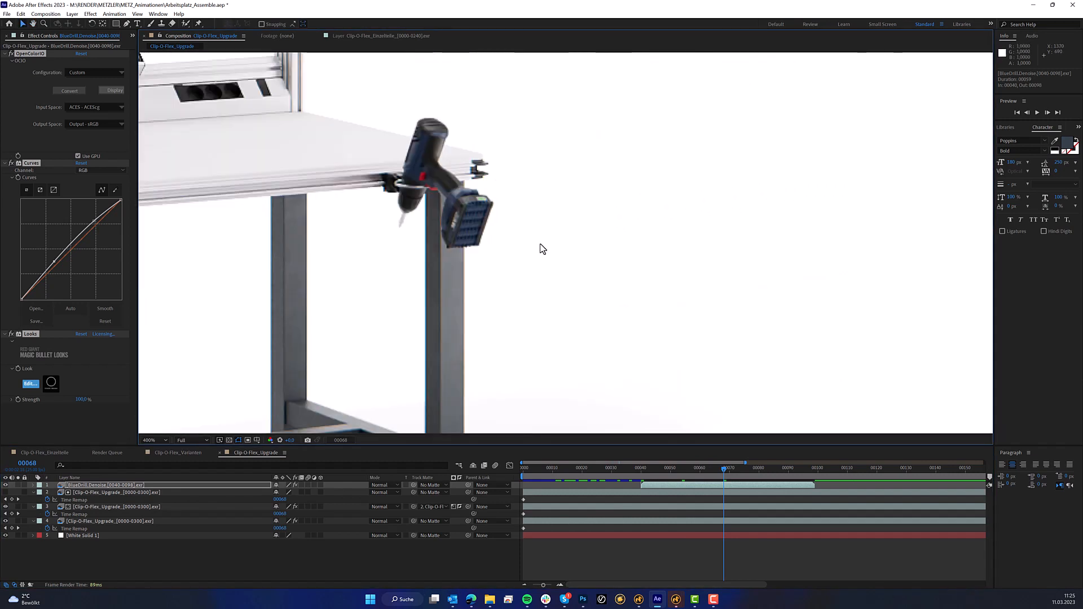
pyautogui.click(5, 485)
pyautogui.click(5, 485)
pyautogui.click(6, 485)
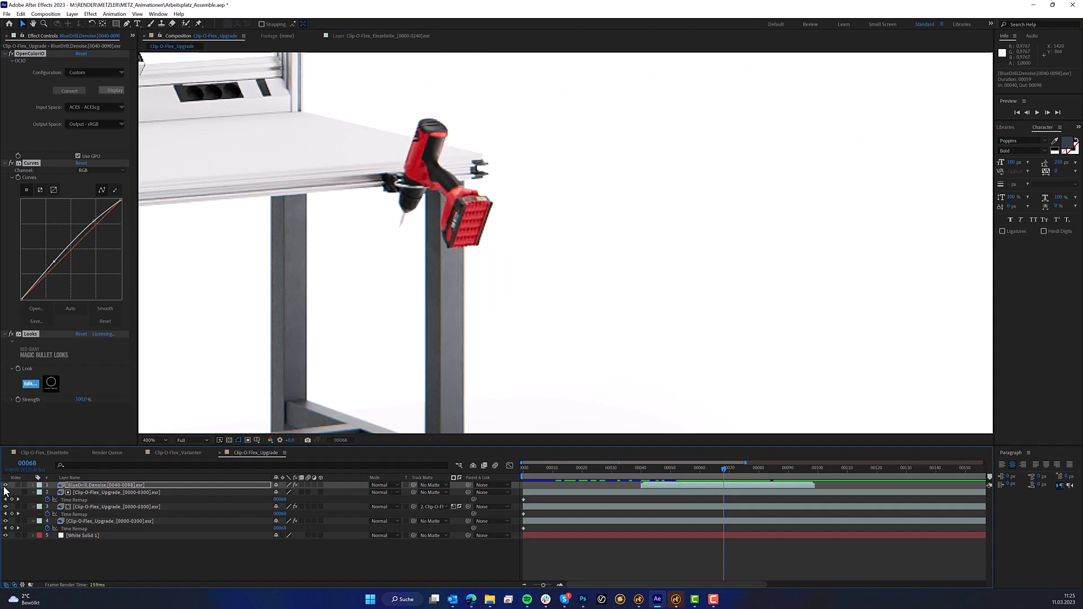